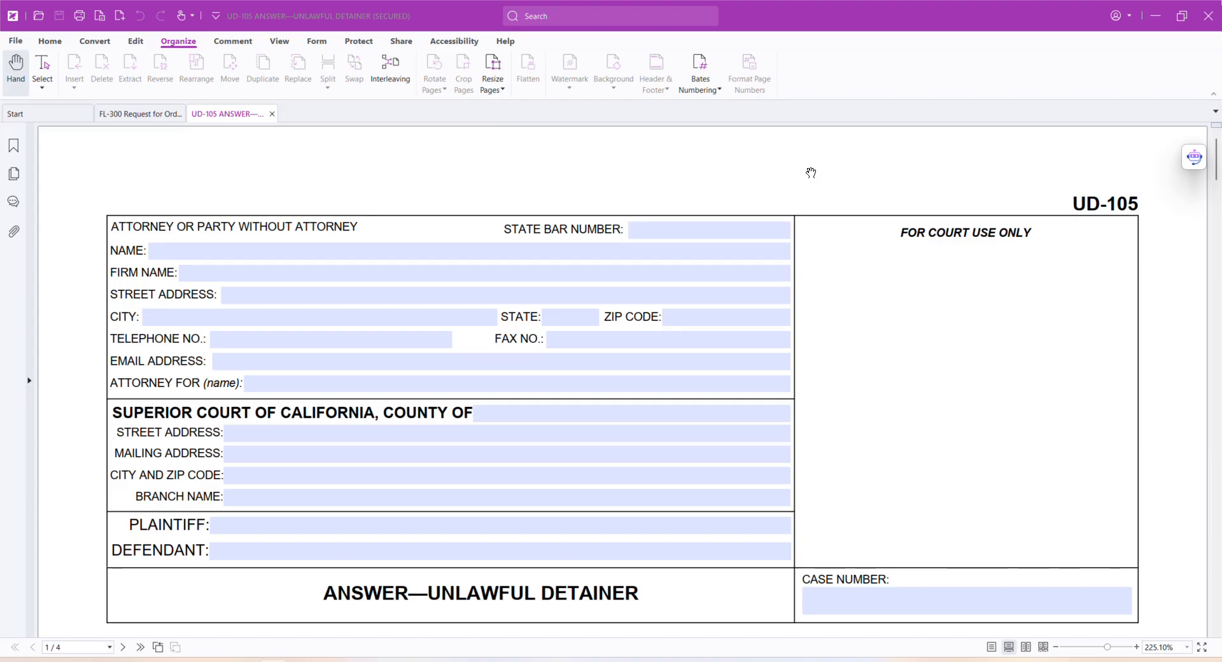
Fill in the filing party's details with the placeholder "Your name" as the name and "Your address" as the street address.
scroll(769, 185, down, 1)
scroll(804, 203, up, 1)
click(171, 252)
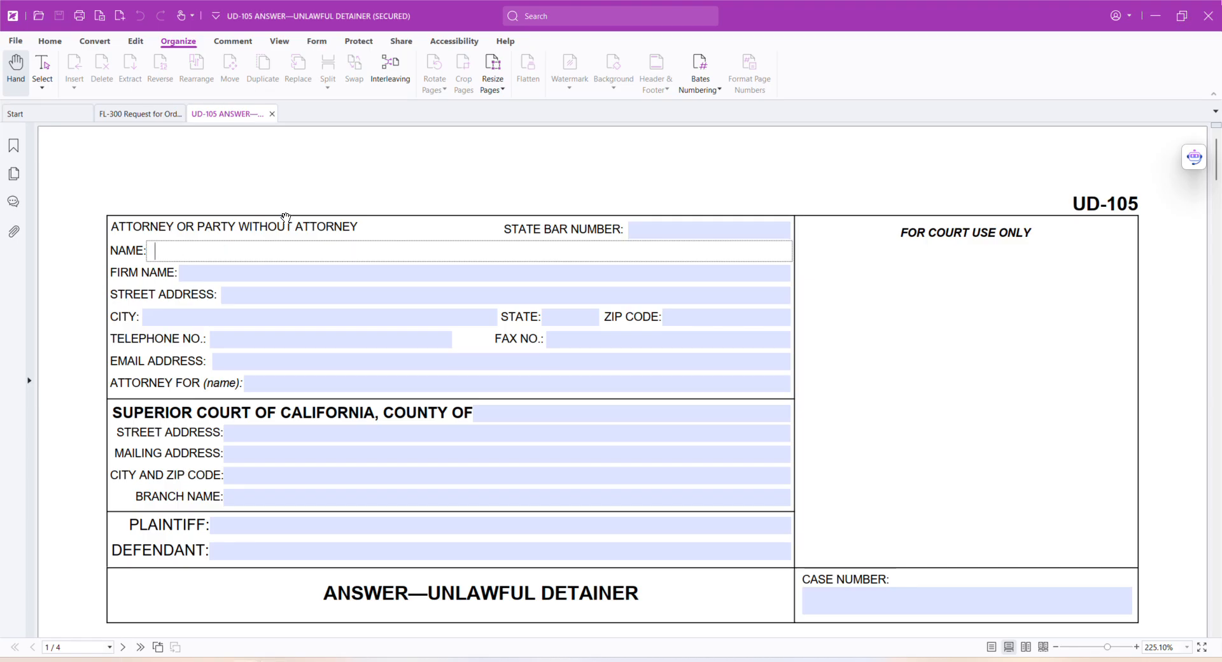
text(Your name)
click(272, 290)
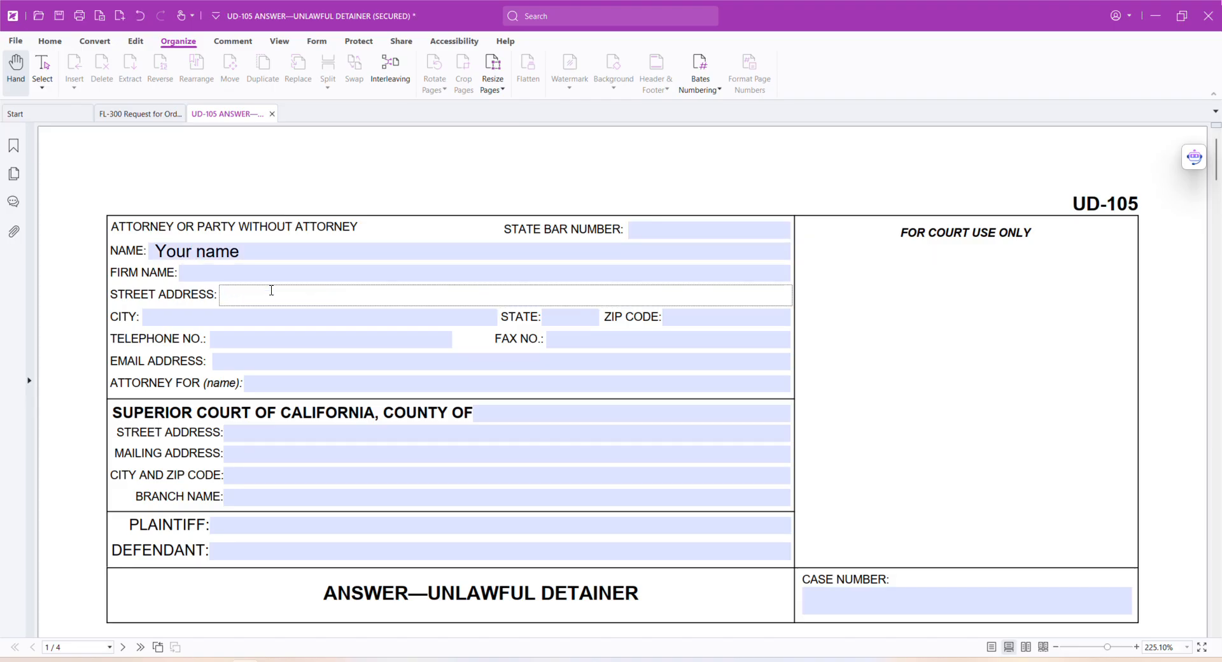
text(Your address)
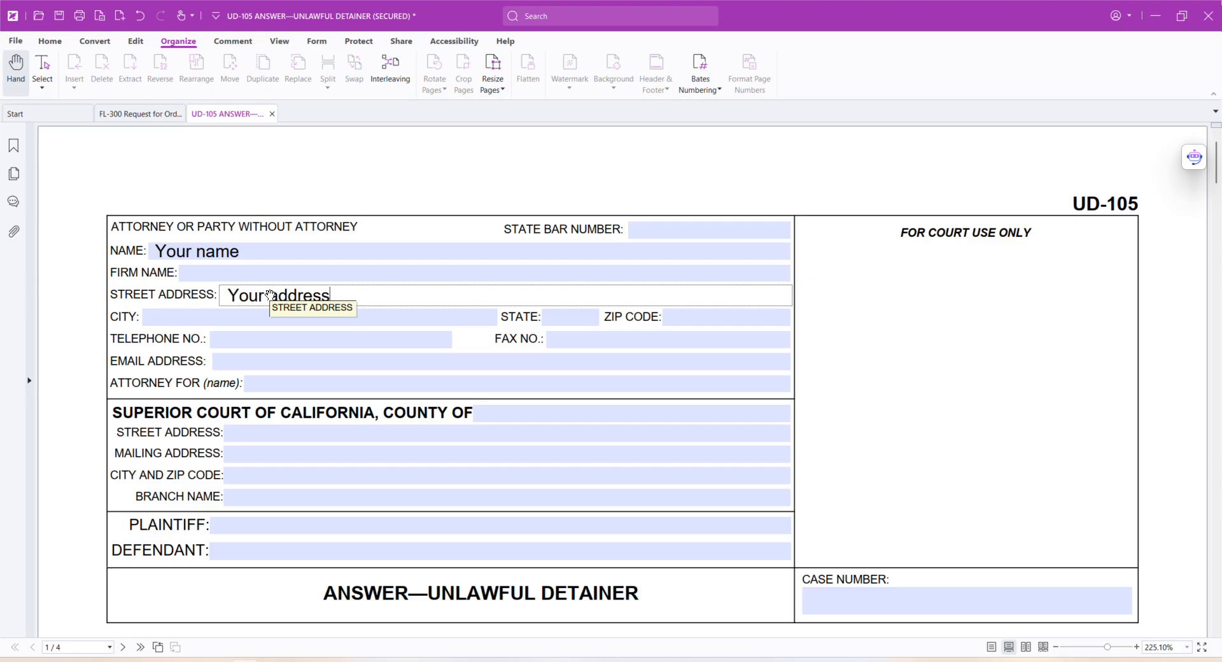
Enter SISKIYOU as the Superior Court county and fill in the court's street address, city and ZIP code.
scroll(274, 293, down, 2)
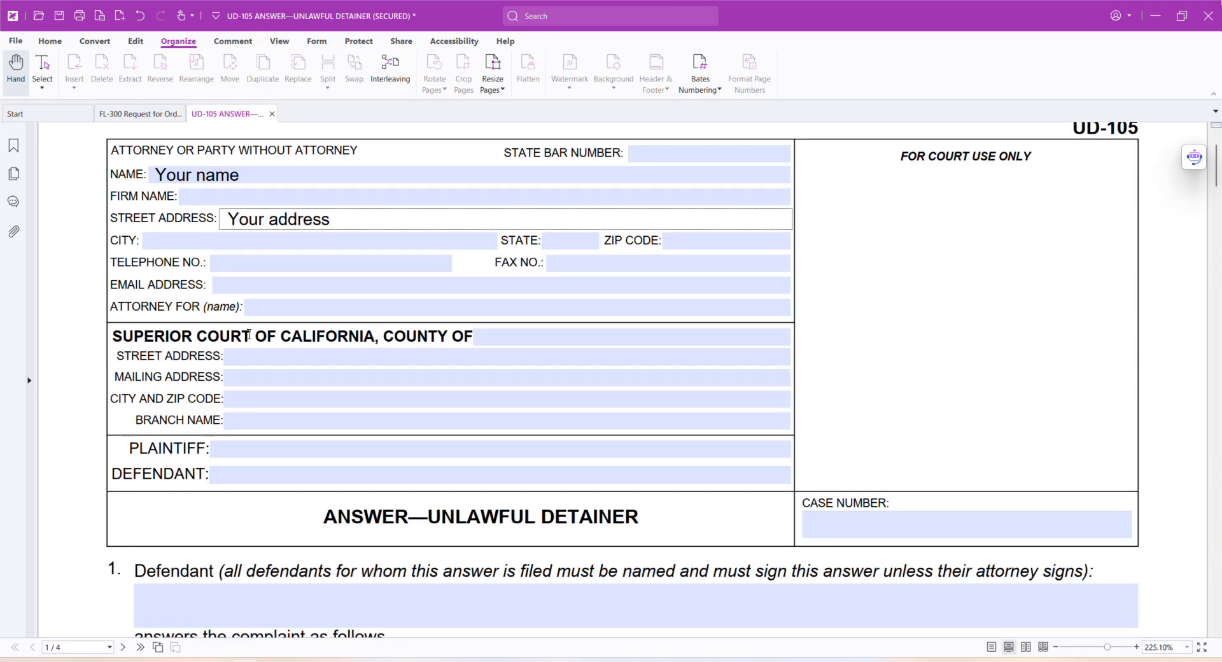
click(483, 337)
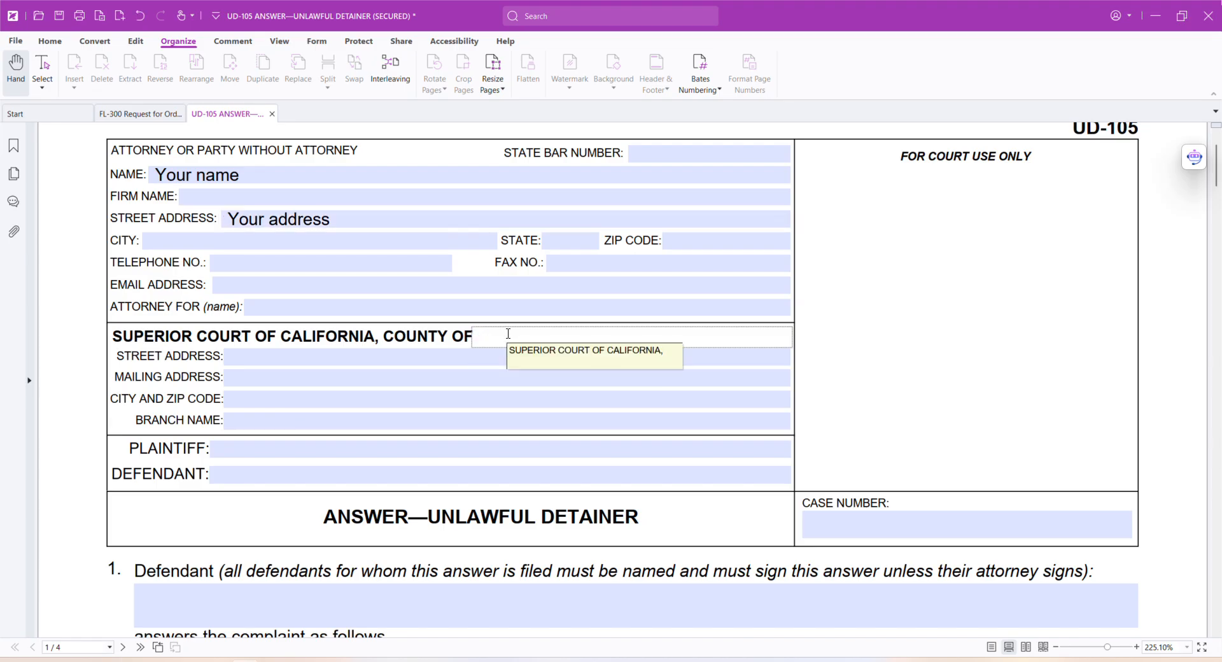
text(SISKIYOU)
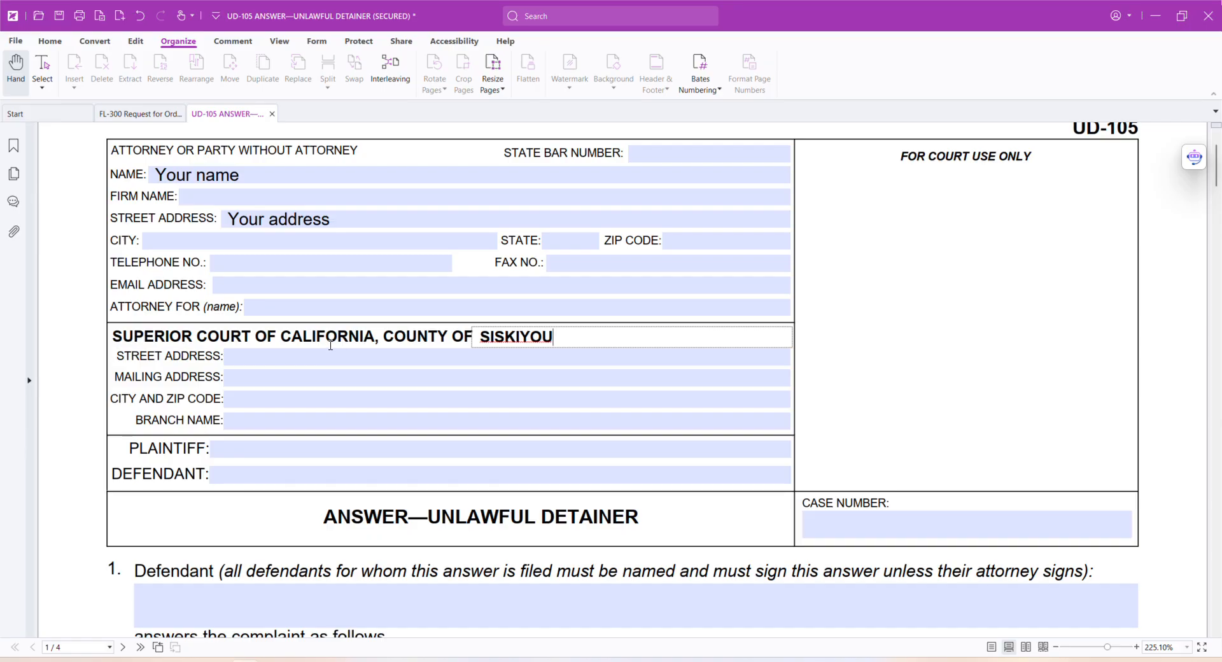
click(246, 359)
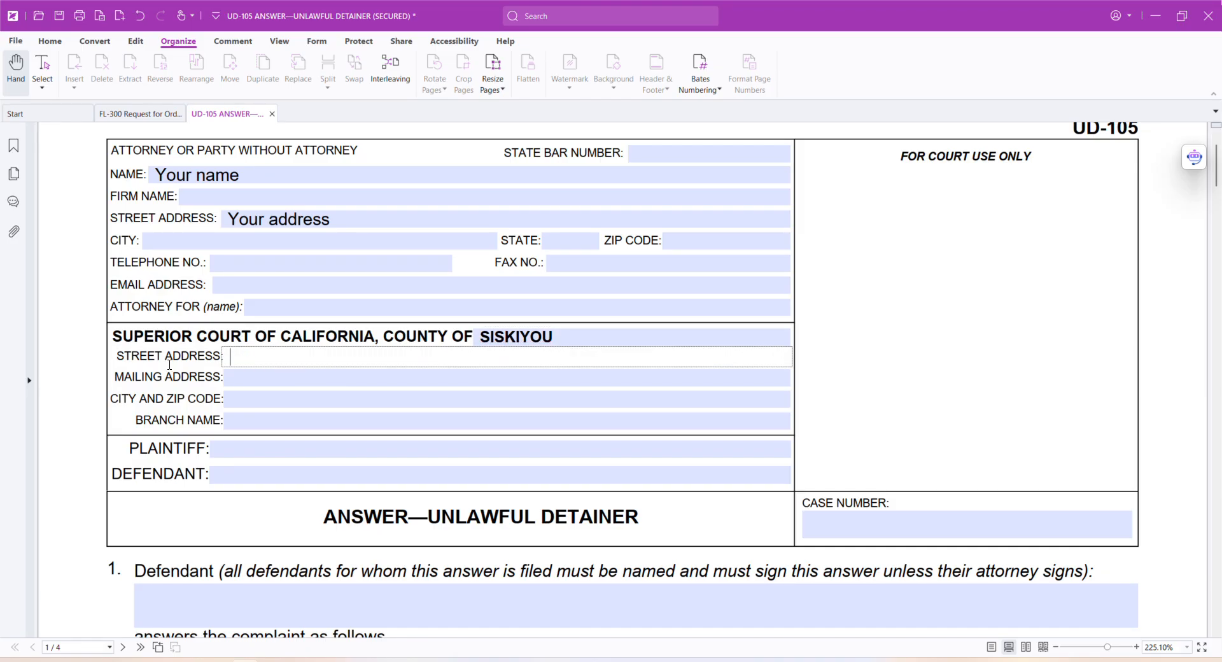
text(411 4th Street)
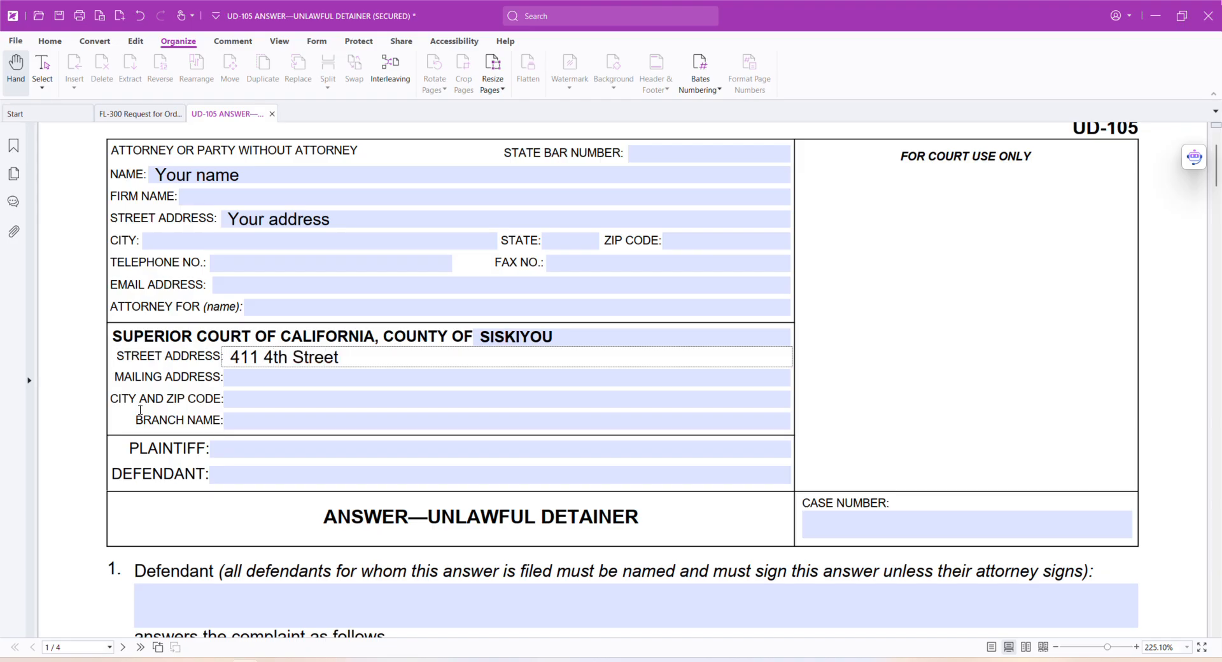
click(229, 405)
text(Y)
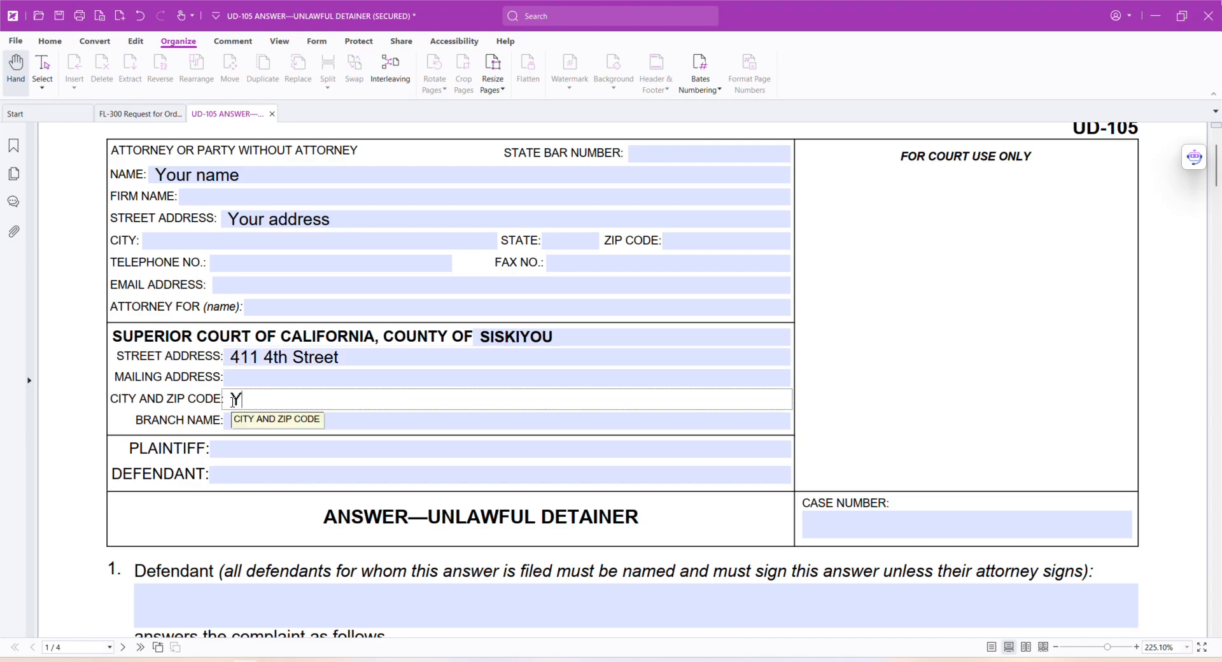
text(reka)
key(BackSpace)
text(ka 96097)
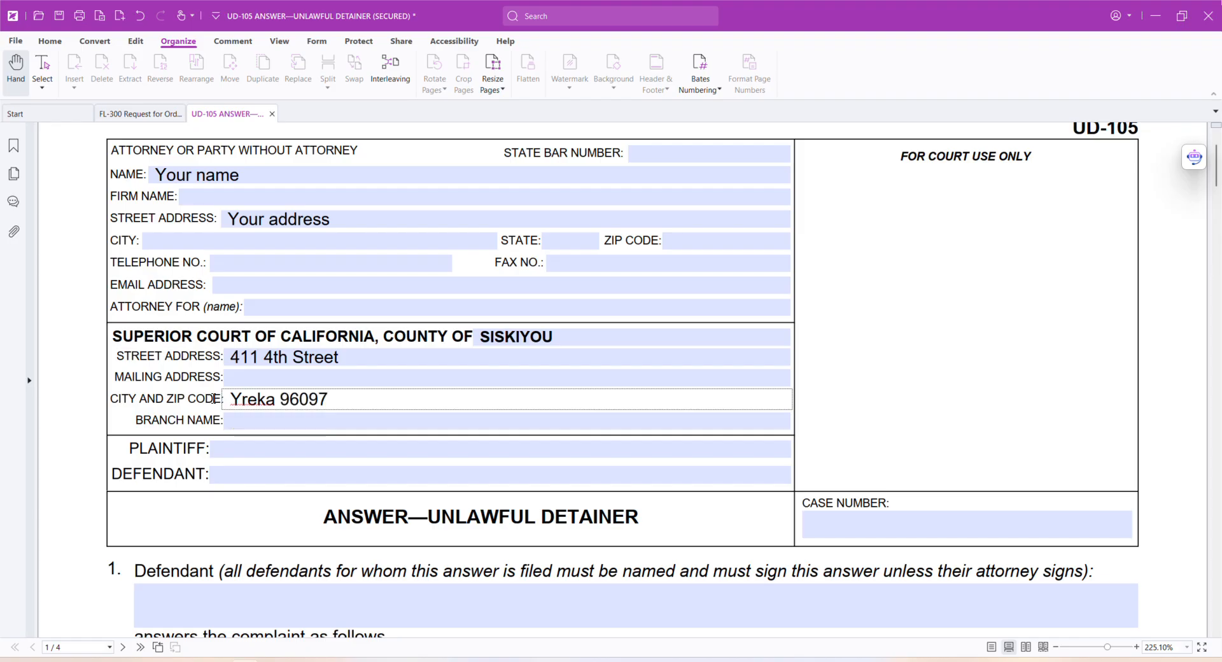
Enter "Your landlord" as the plaintiff and "YOU" as the defendant.
scroll(193, 399, down, 1)
click(285, 367)
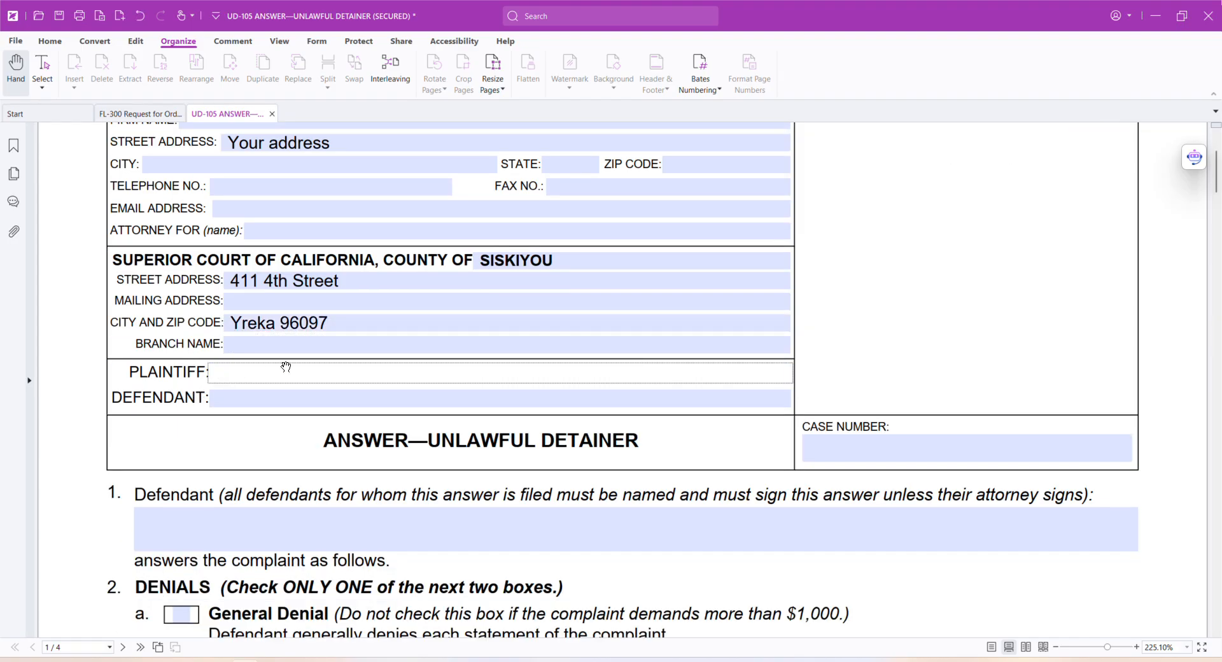
text(Your landlord)
click(219, 406)
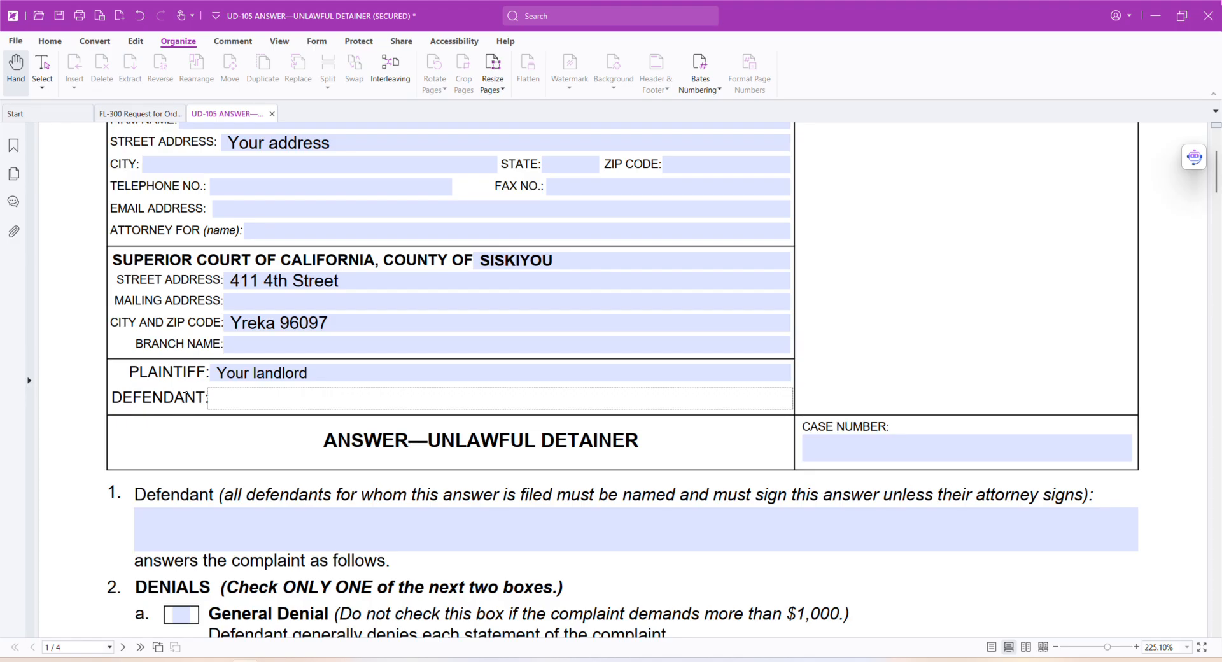
text(YOU)
Fill in the case number field with the note "SHould be on the forms".
click(872, 444)
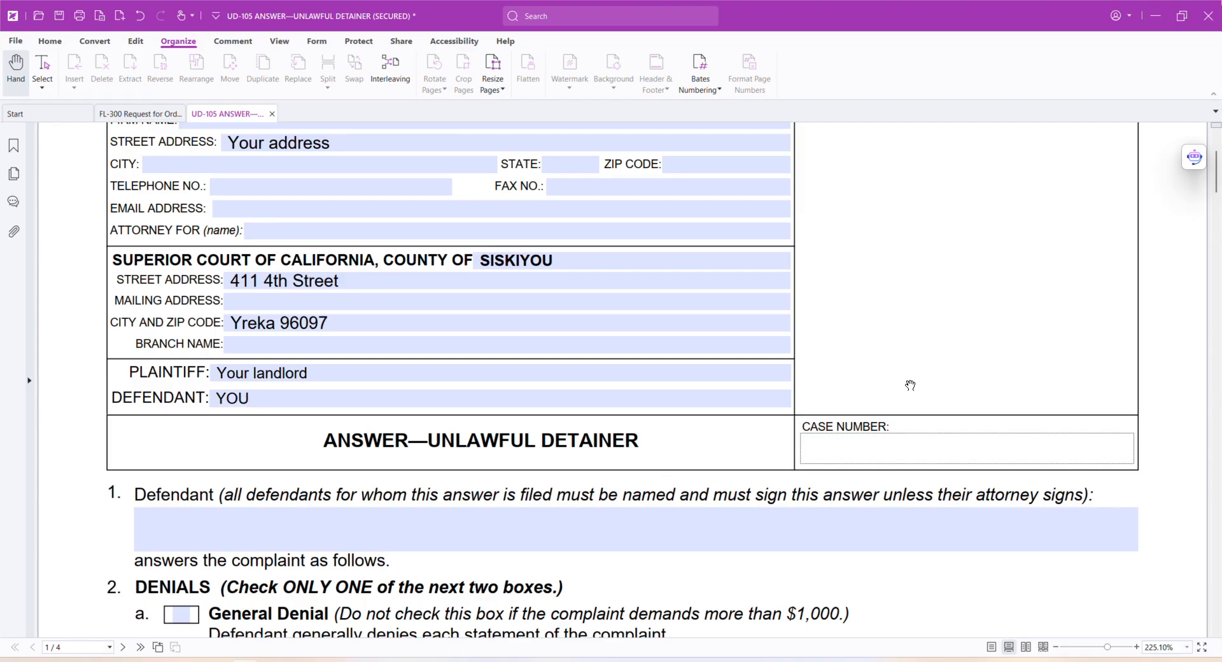
text(SHould be o)
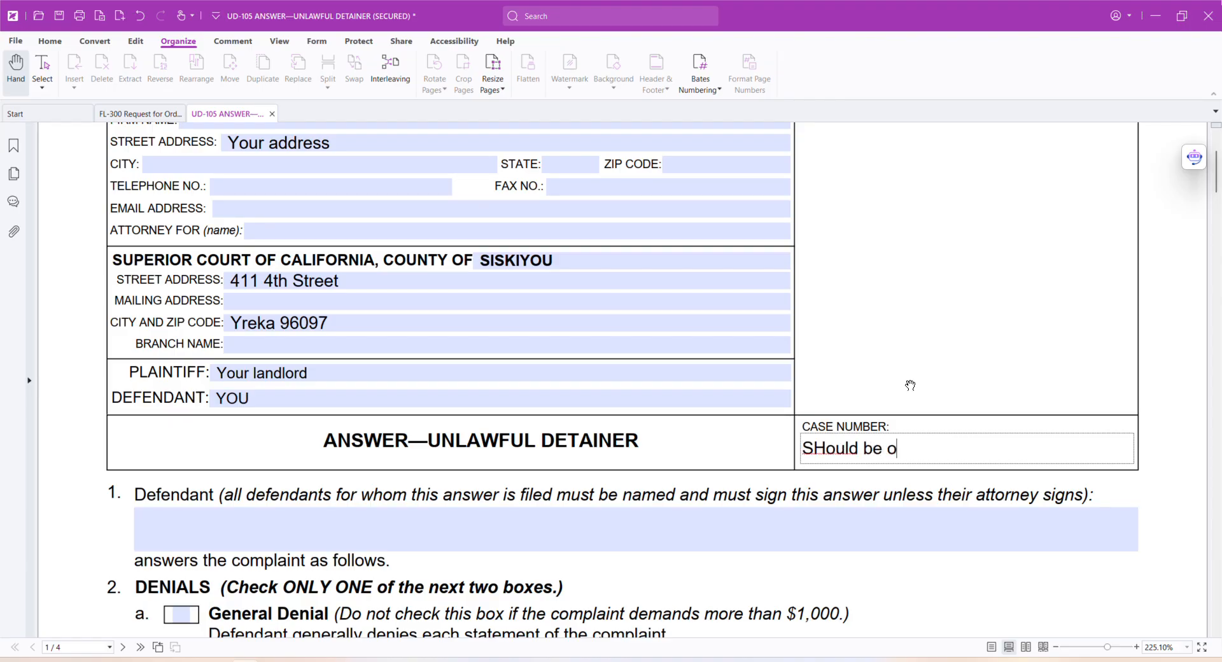
text(n the forms)
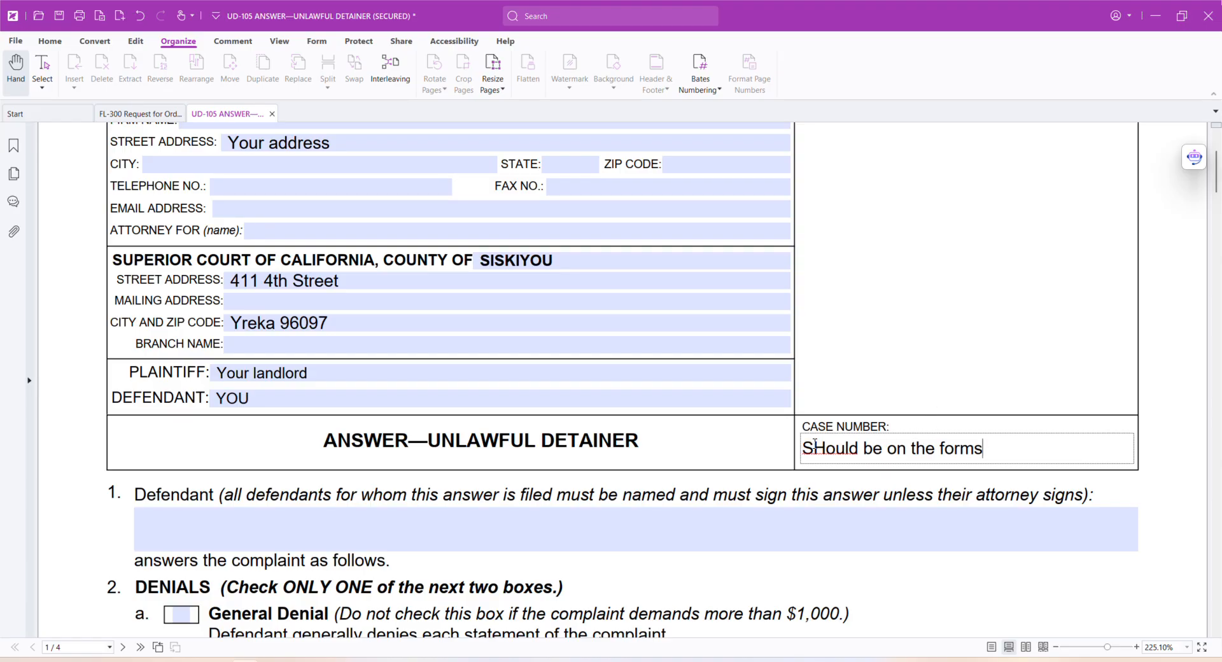
Fill in the item 1 defendant field with "Your name and the names of anyone else who is opposing the eviction.".
scroll(127, 439, down, 4)
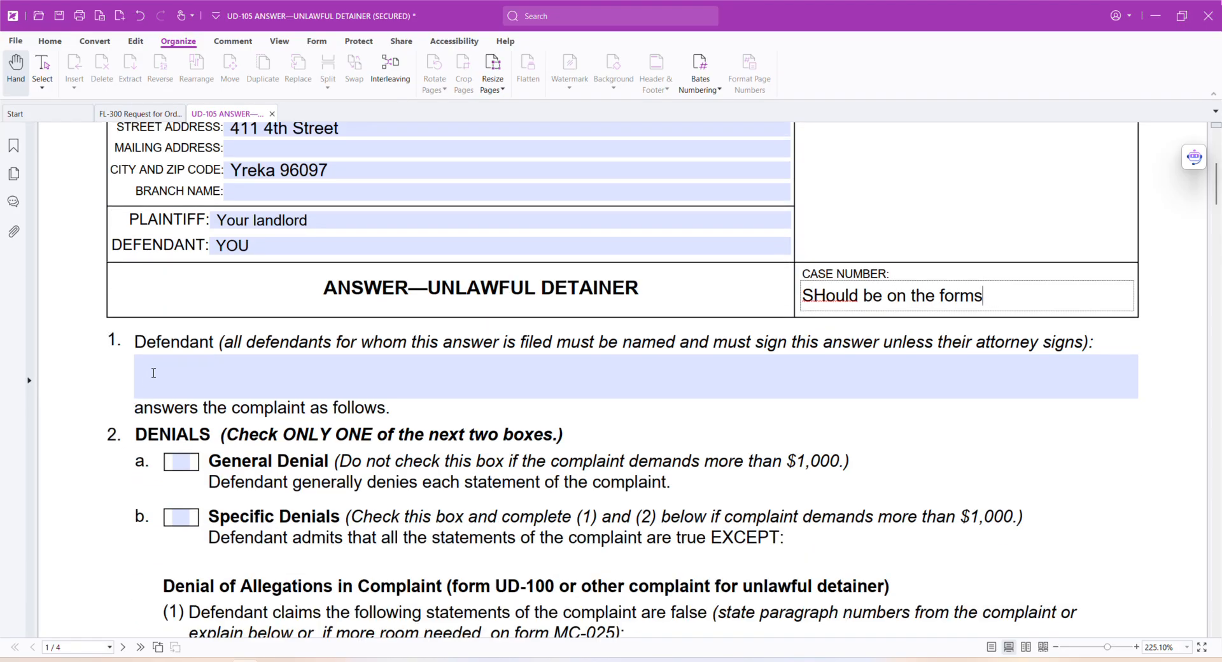
click(147, 374)
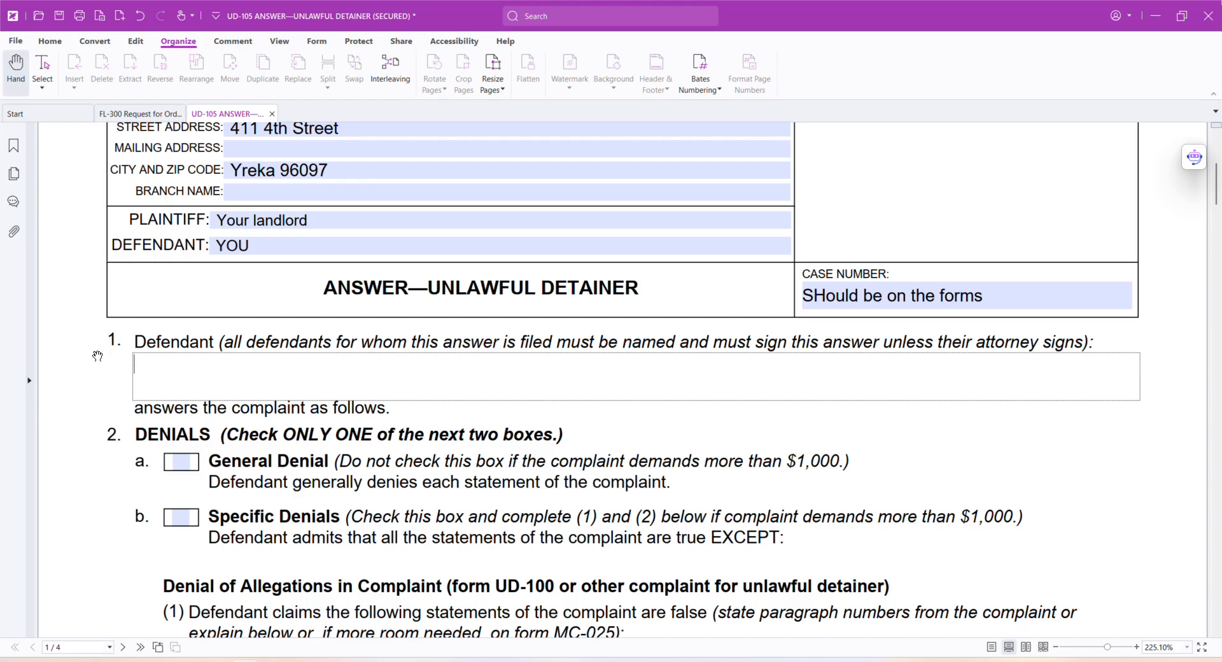
text(Your name)
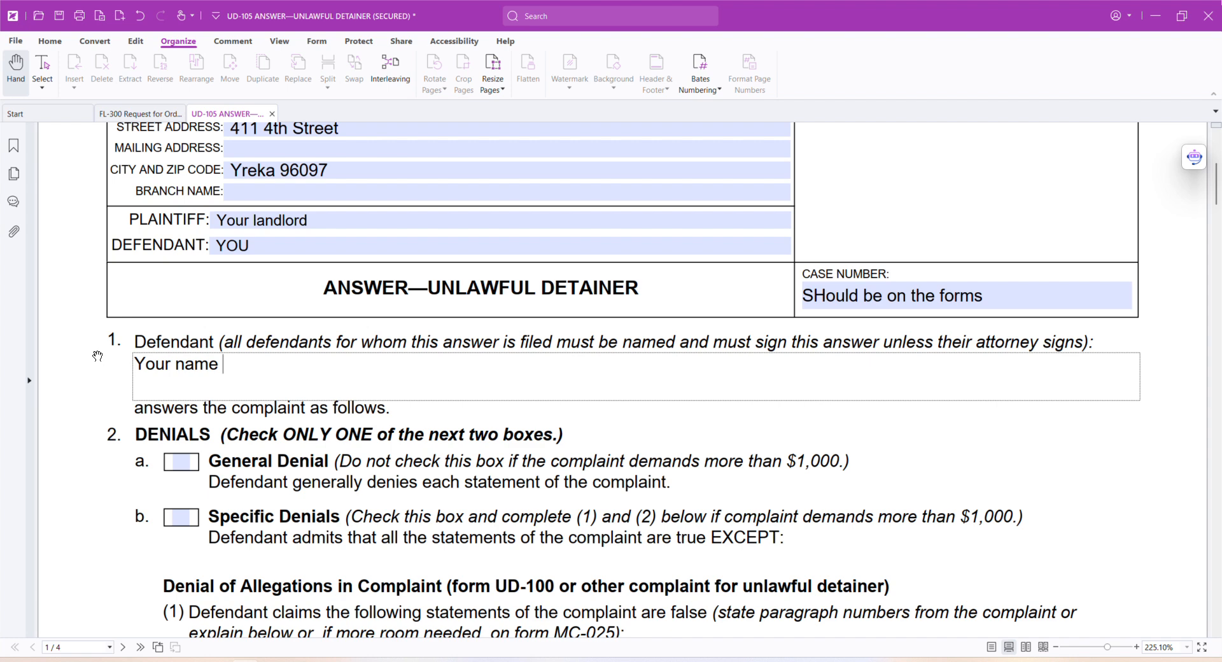
text(and the names of anyone)
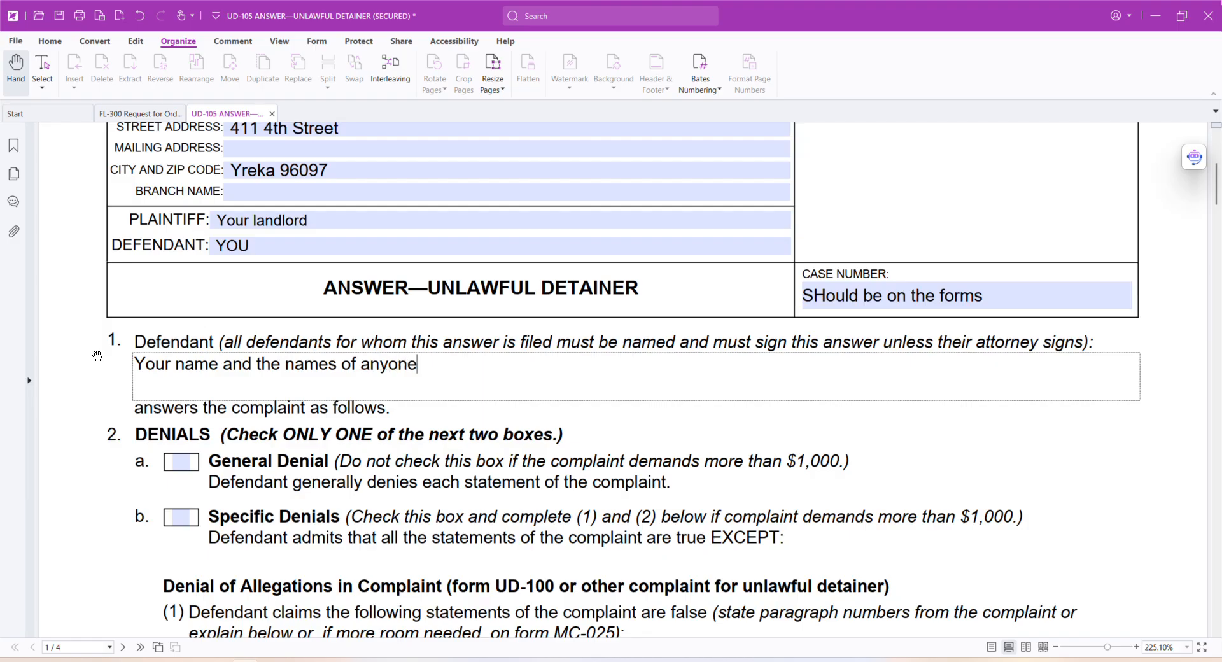
text( else who is opposing the )
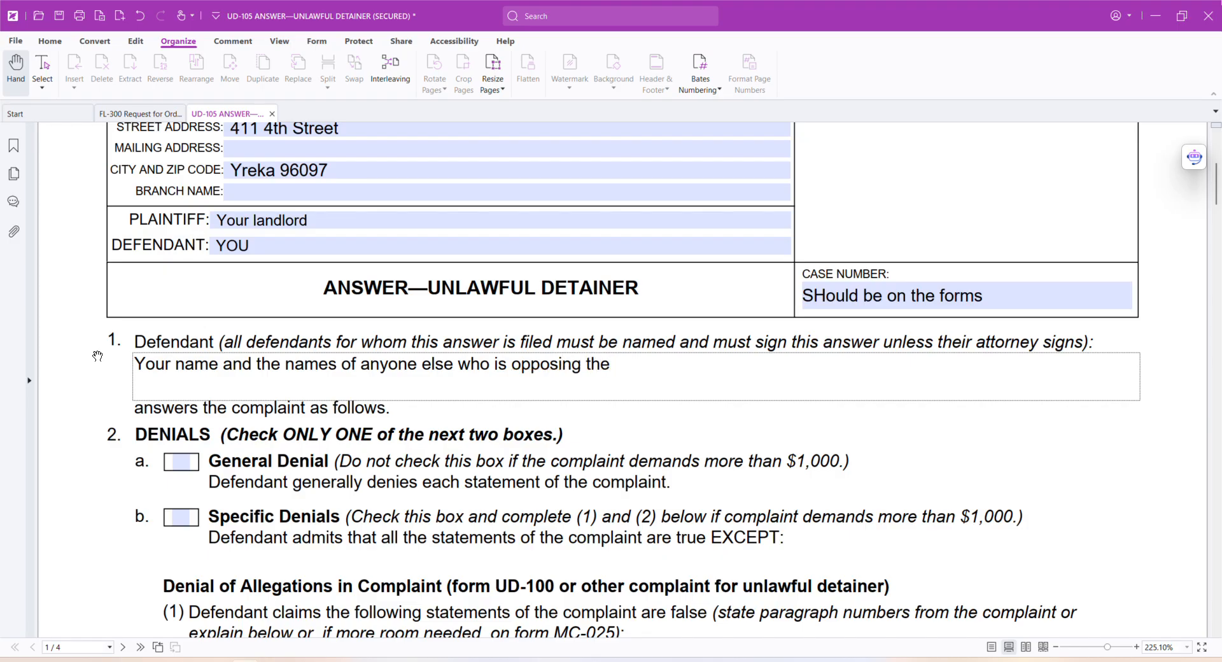
text(eviction.)
In the item 2 denials section, clear the trial mark on General Denial and check Specific Denials instead.
scroll(93, 356, down, 1)
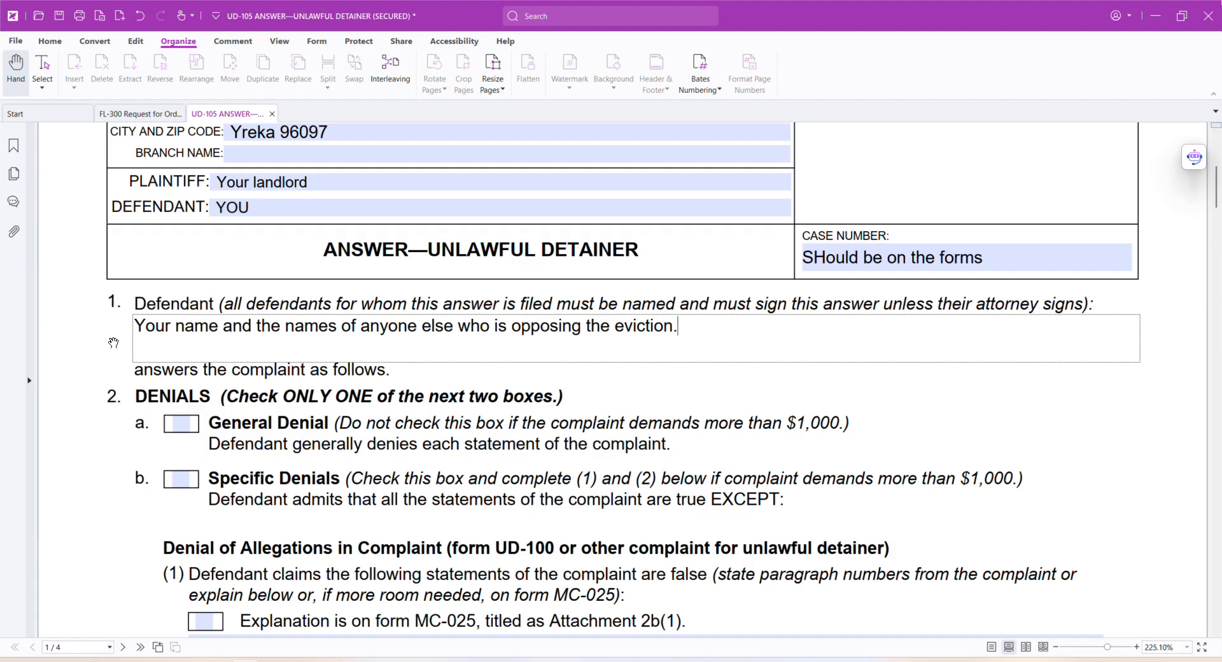
scroll(118, 356, down, 4)
scroll(107, 347, down, 2)
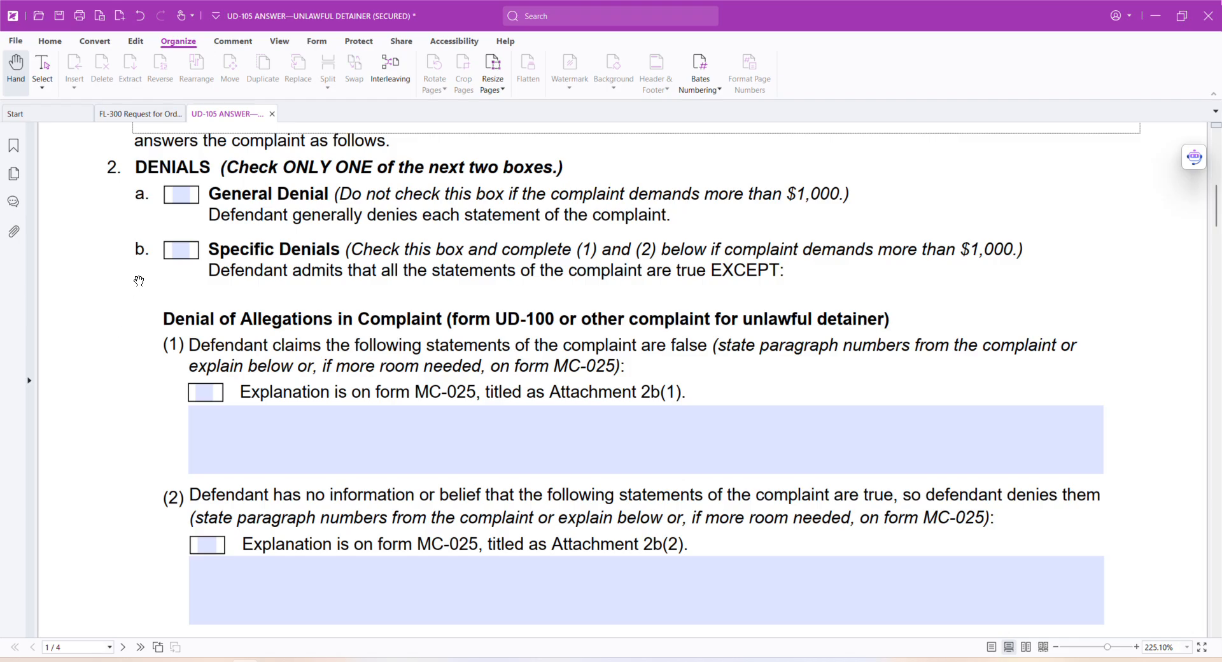
click(178, 199)
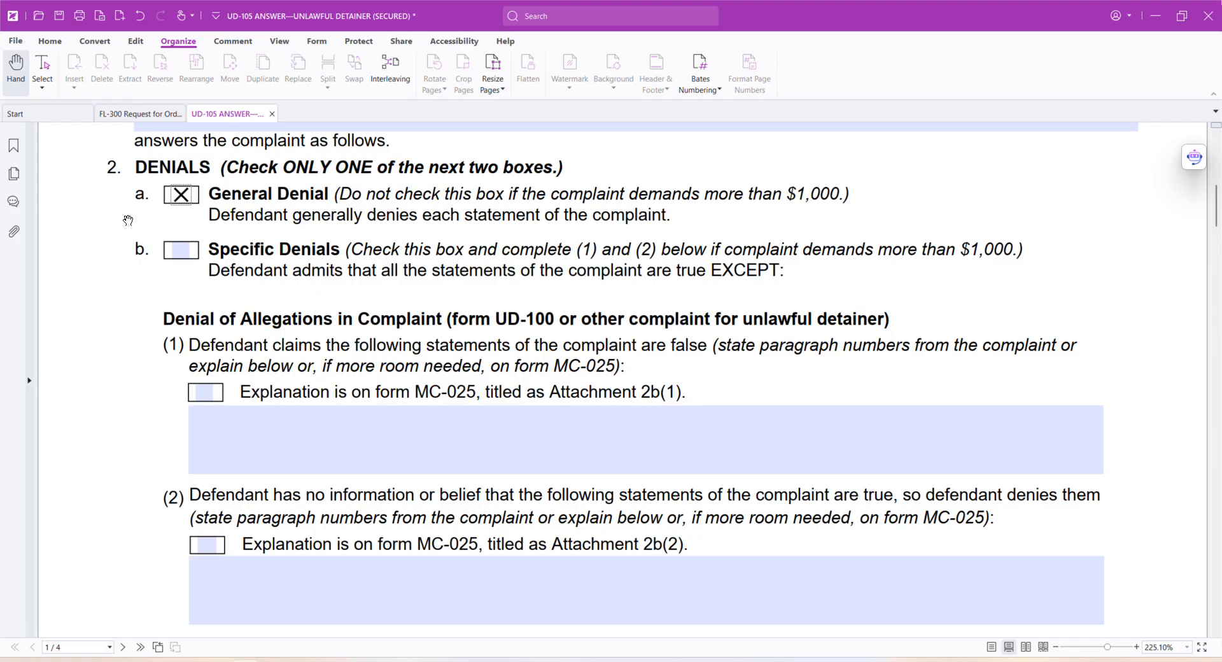
click(179, 201)
scroll(121, 242, down, 1)
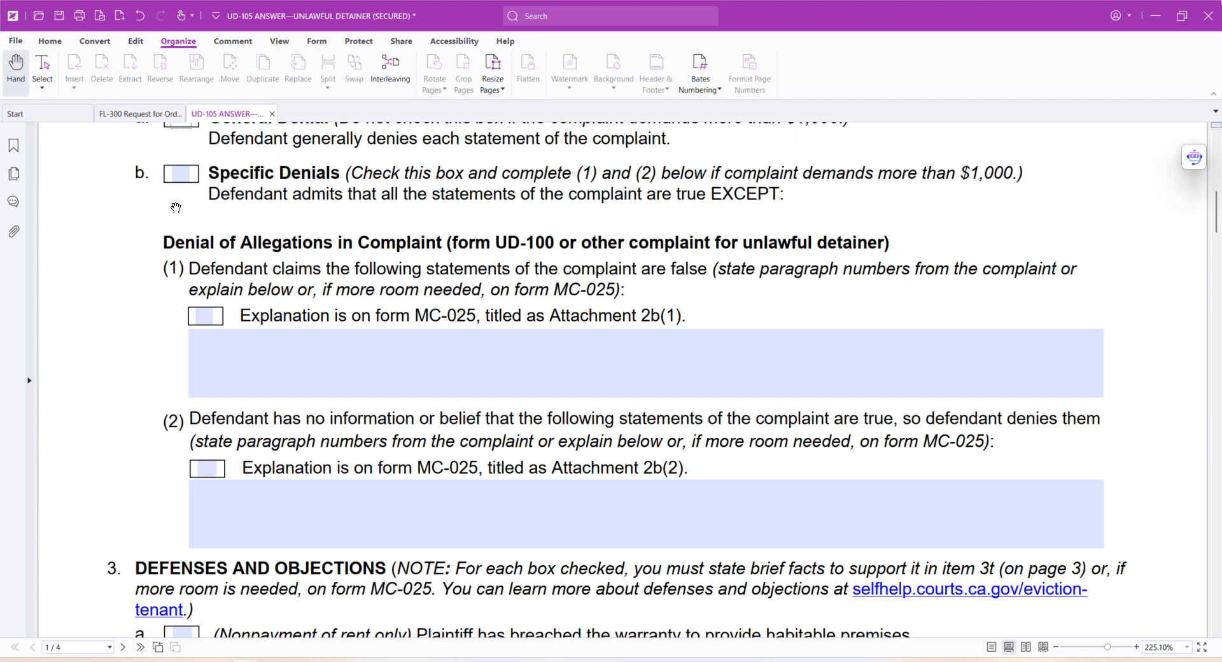
click(183, 180)
Enter "Identify everything in the complaint that is untrue or false." as the explanation for the false statements in item 2b(1).
scroll(133, 250, down, 2)
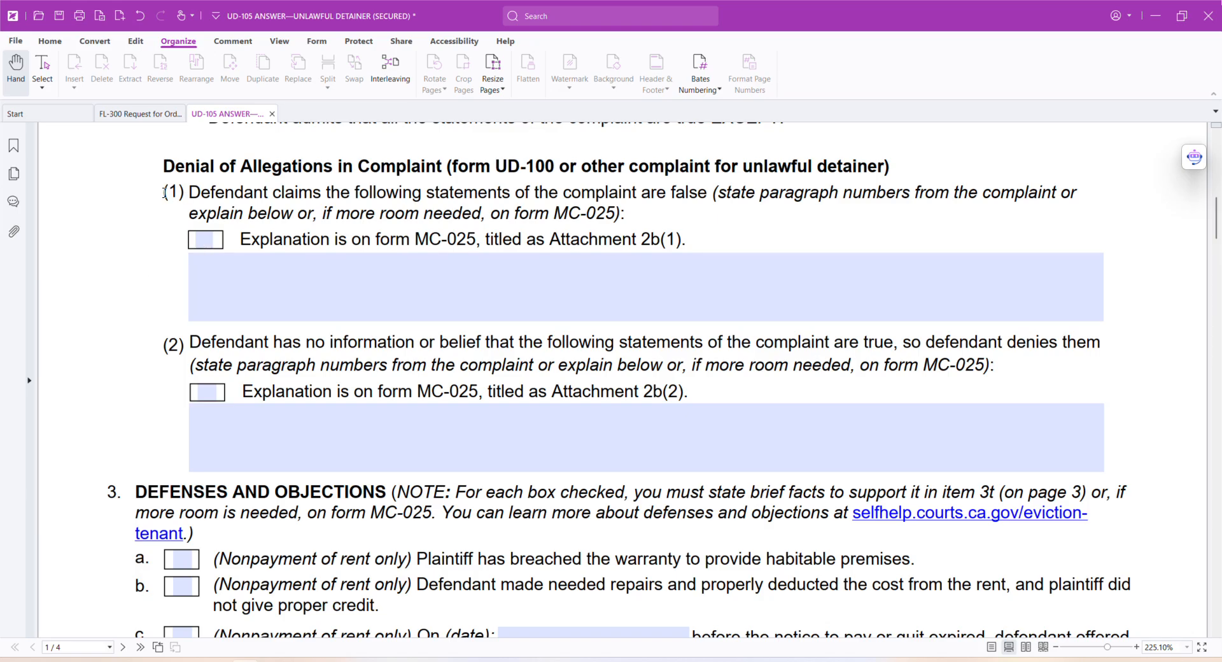
drag(164, 192, 185, 194)
click(195, 268)
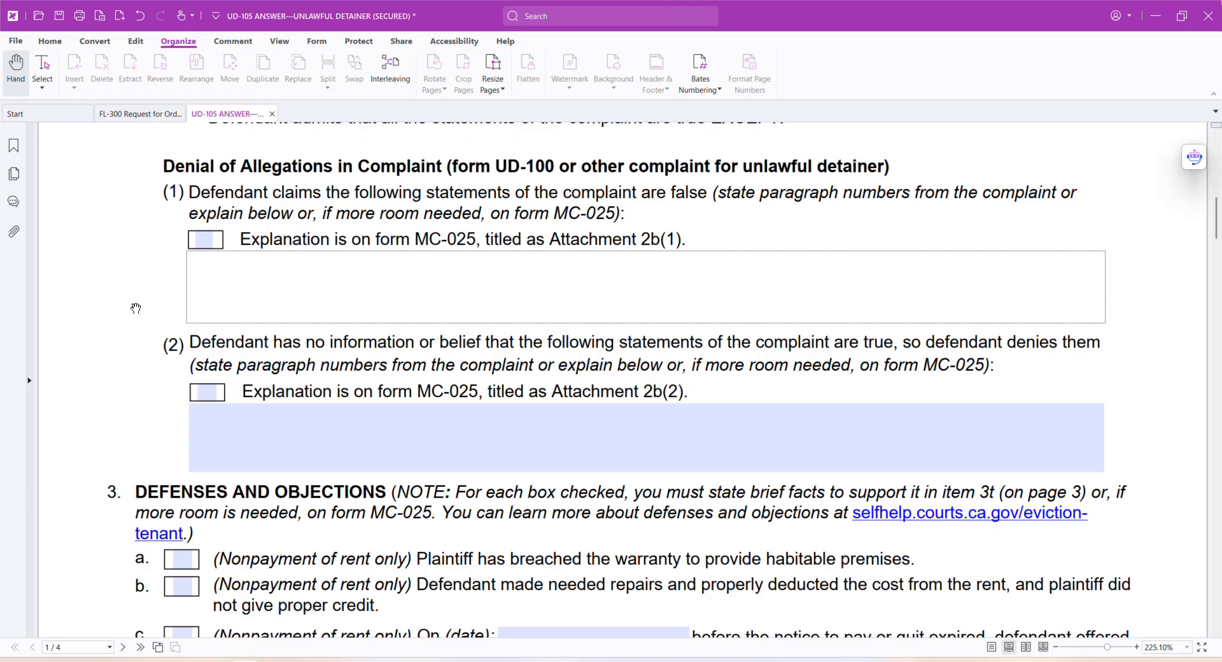
text(Identify eve)
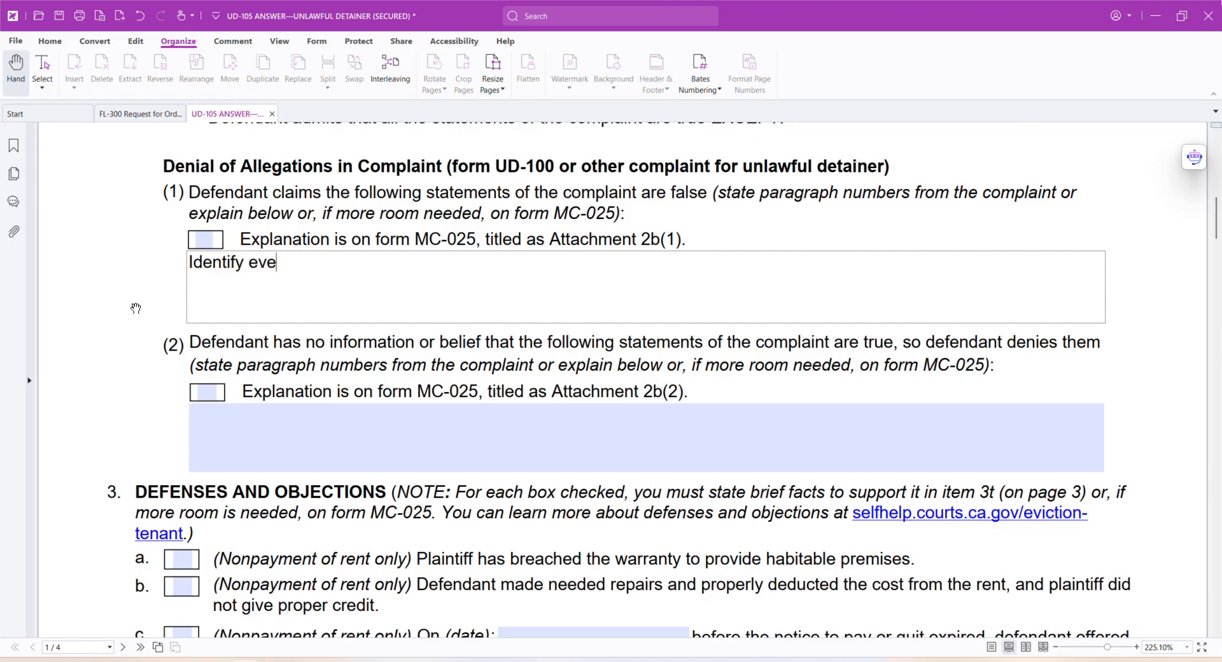
text(rything in the c)
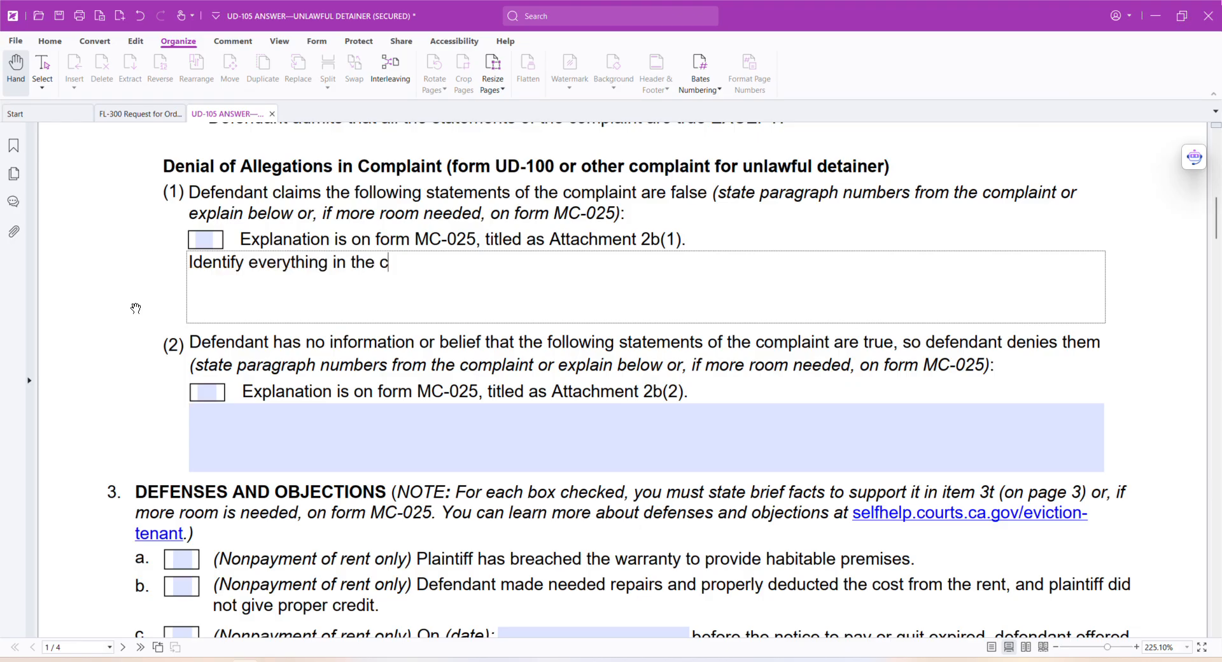
text(omplaint that )
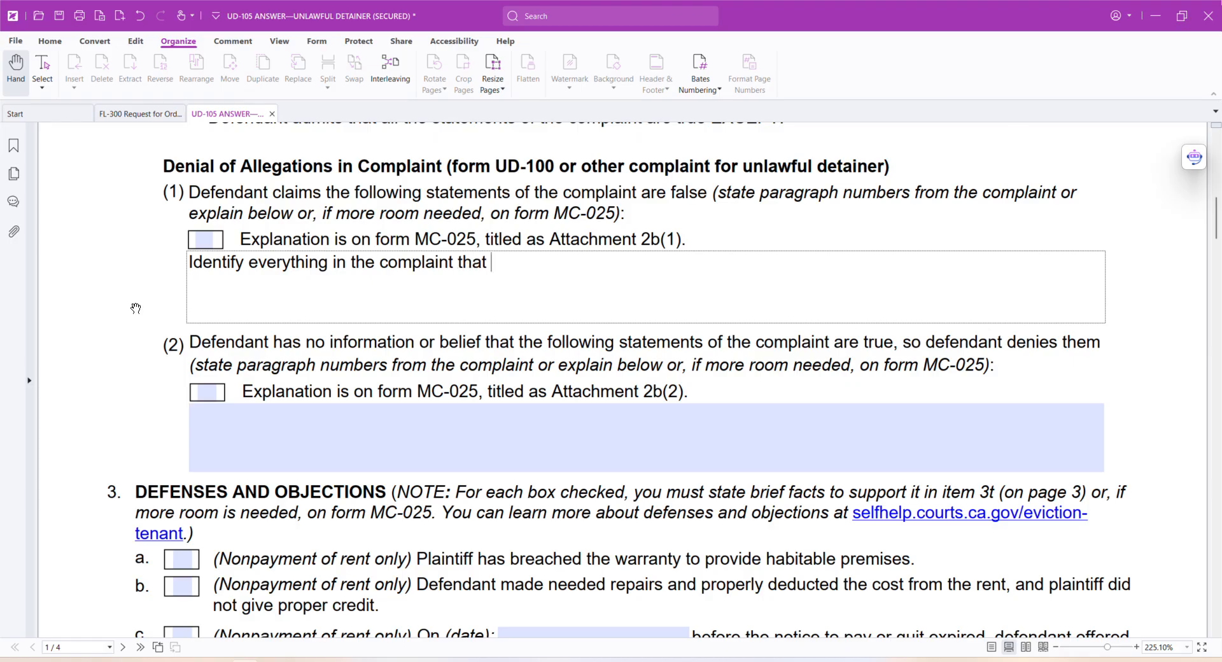
text(is untrue or false)
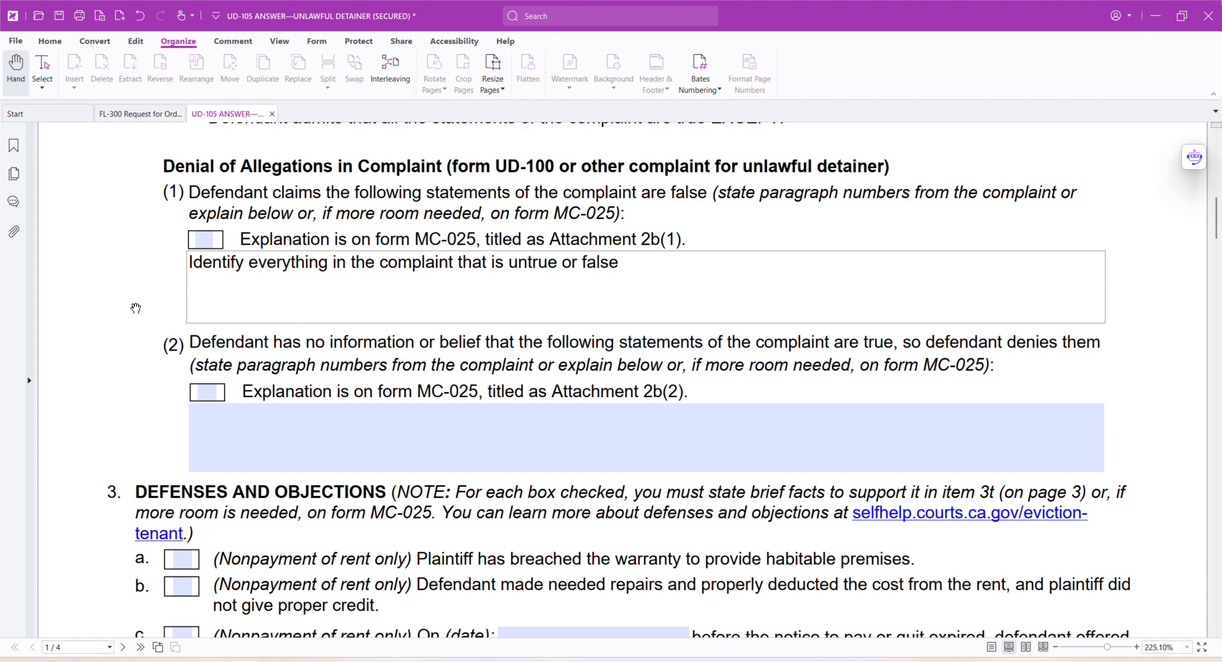
text(.)
Enter "Identify anything that you are not sure about." as the explanation in item 2b(2).
scroll(616, 405, down, 1)
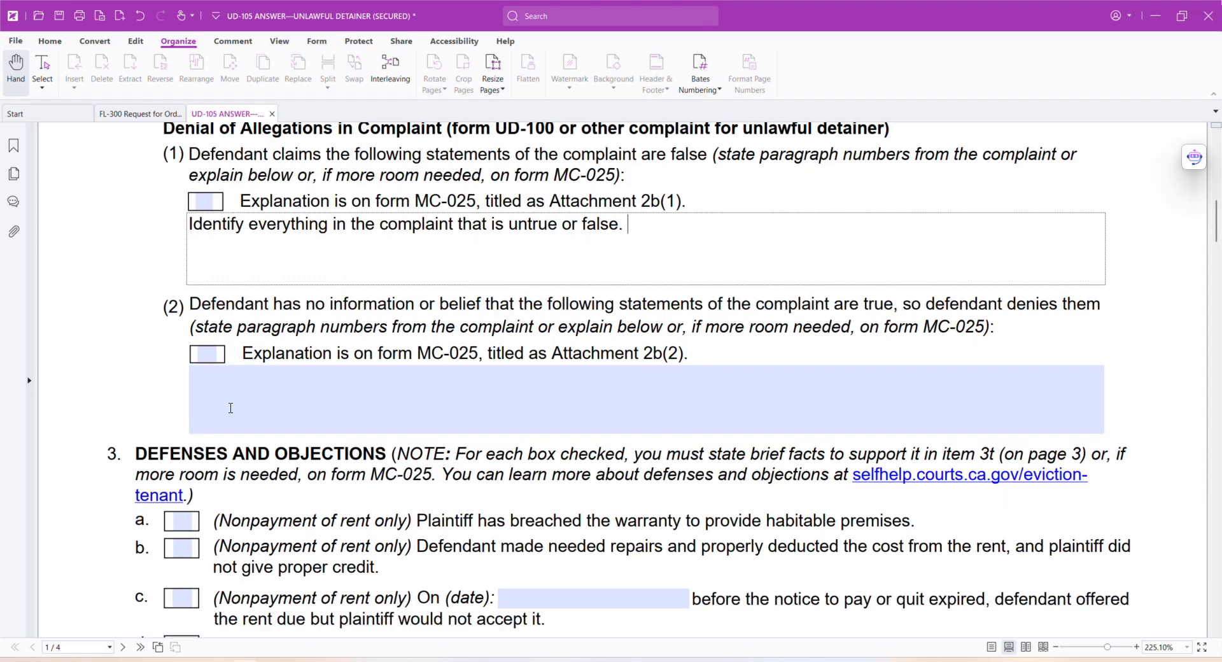
click(191, 377)
text(Identi)
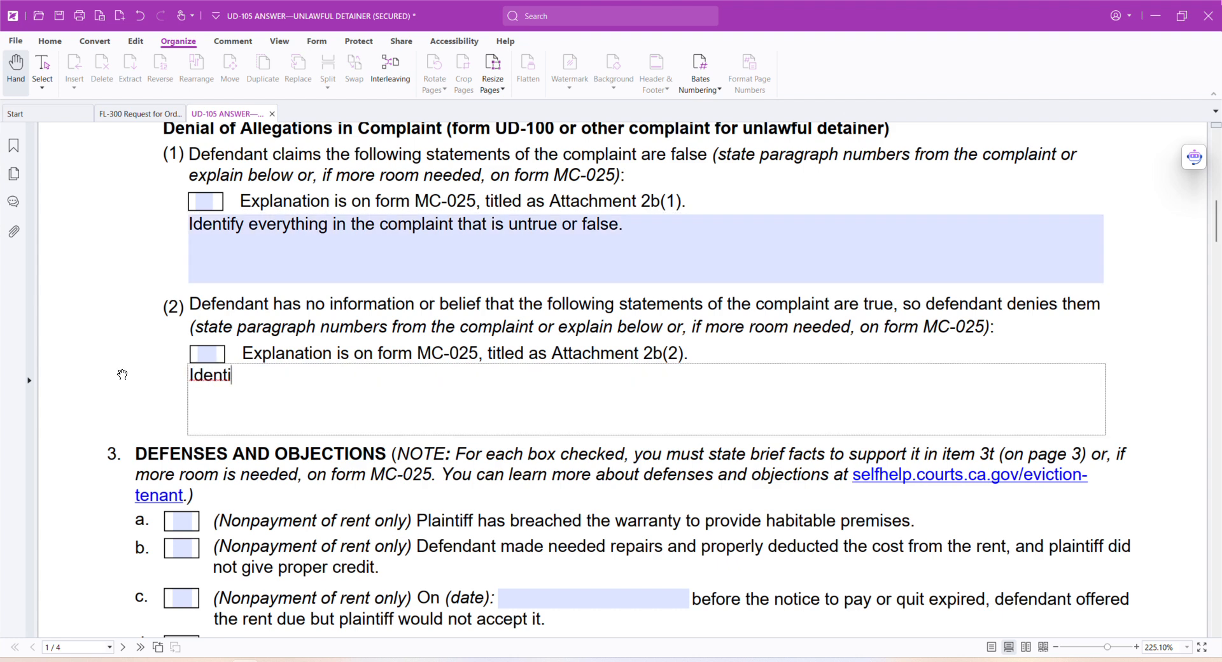
text(fy anything that you )
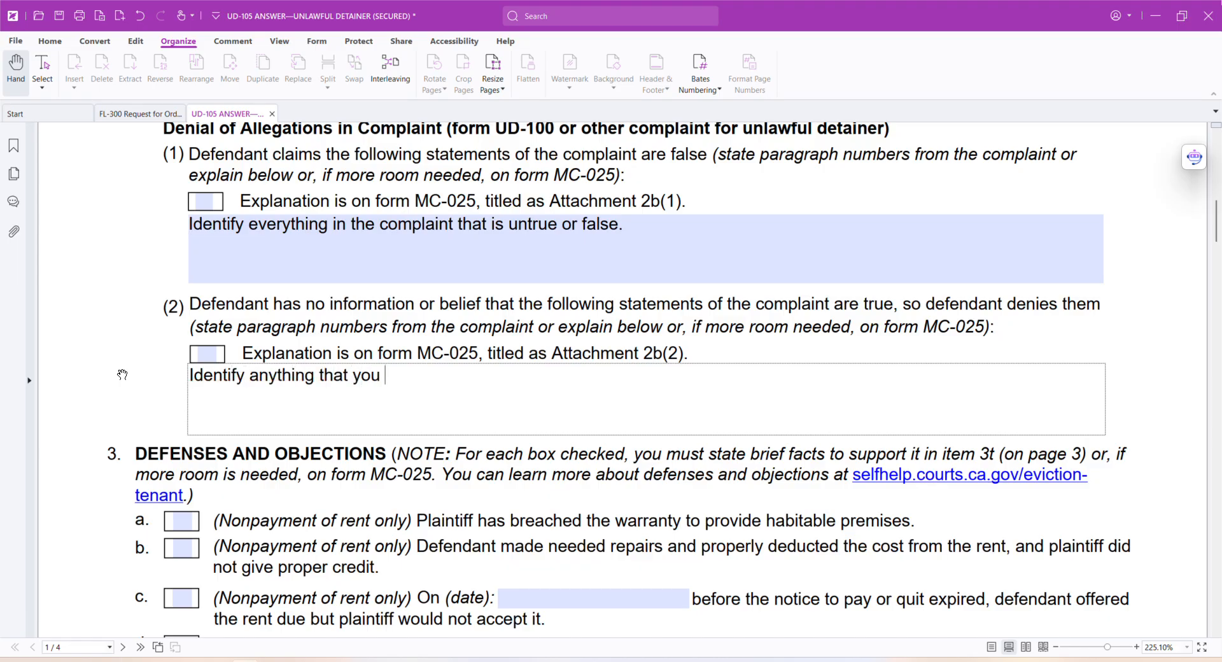
text(are not sure about.)
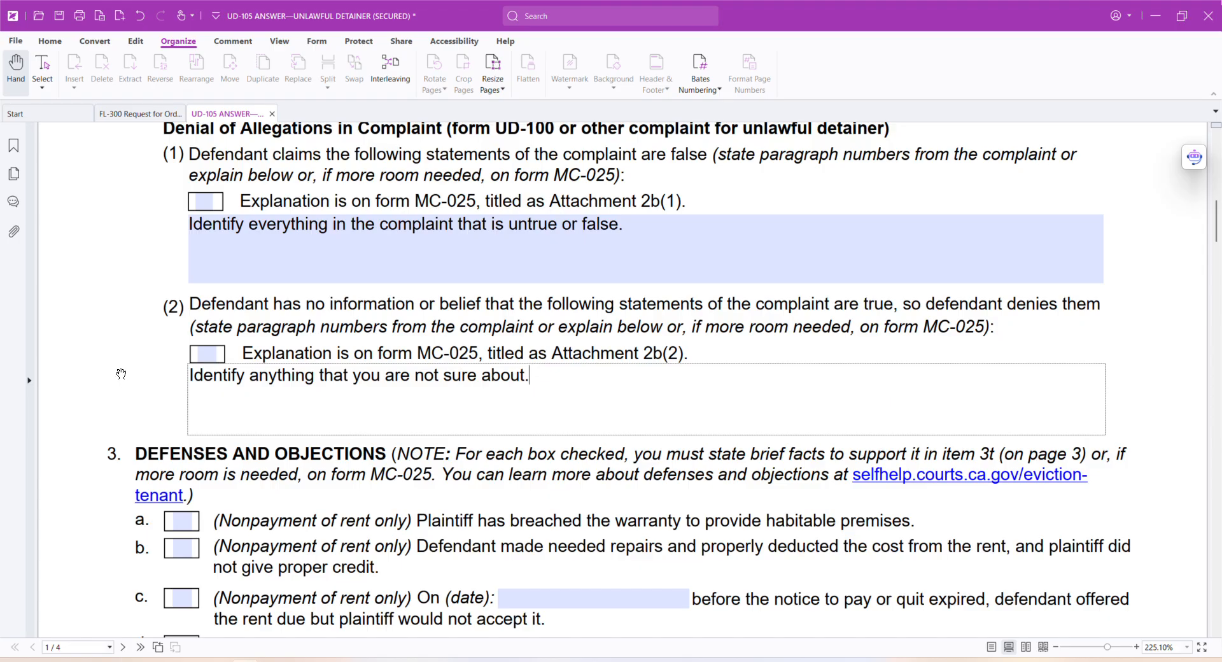
scroll(174, 353, down, 1)
scroll(174, 353, down, 6)
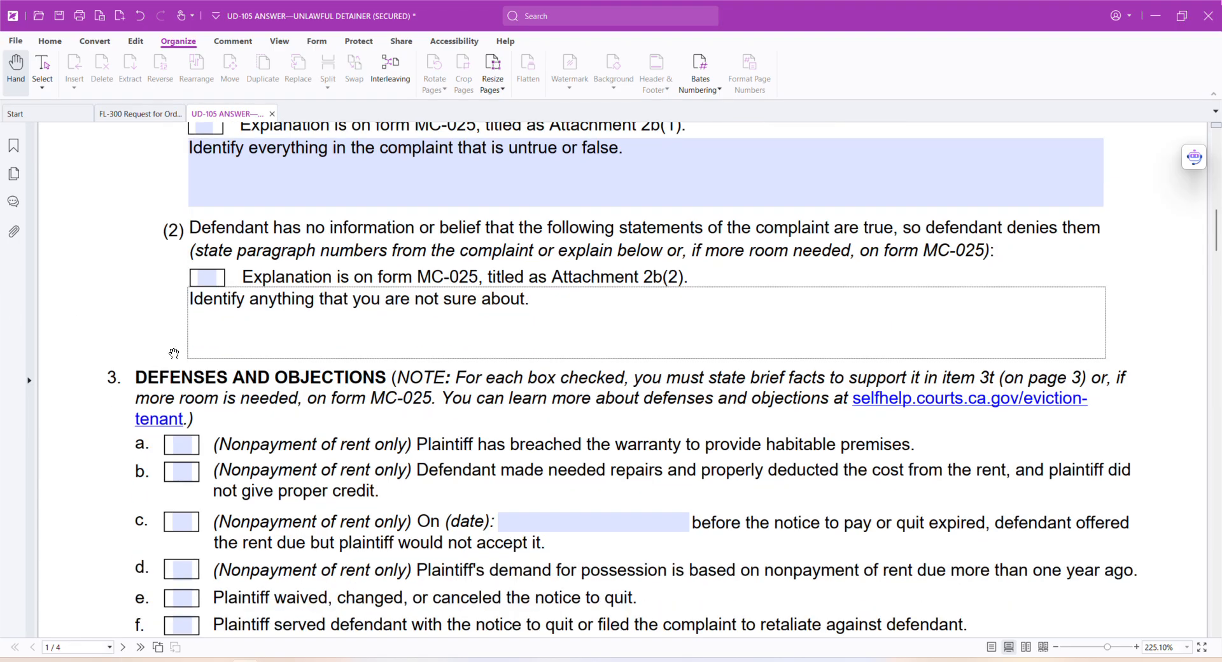
Try marking defense 3a, breach of the warranty to provide habitable premises, and clear the mark again.
scroll(163, 352, down, 1)
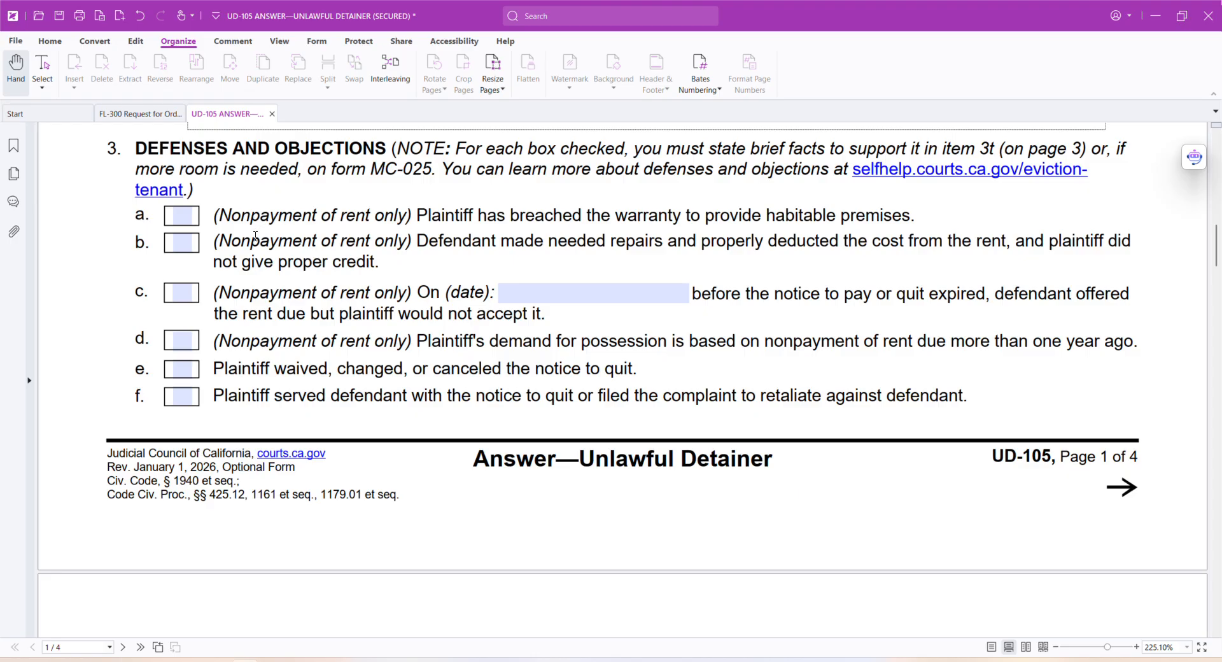
scroll(238, 245, down, 5)
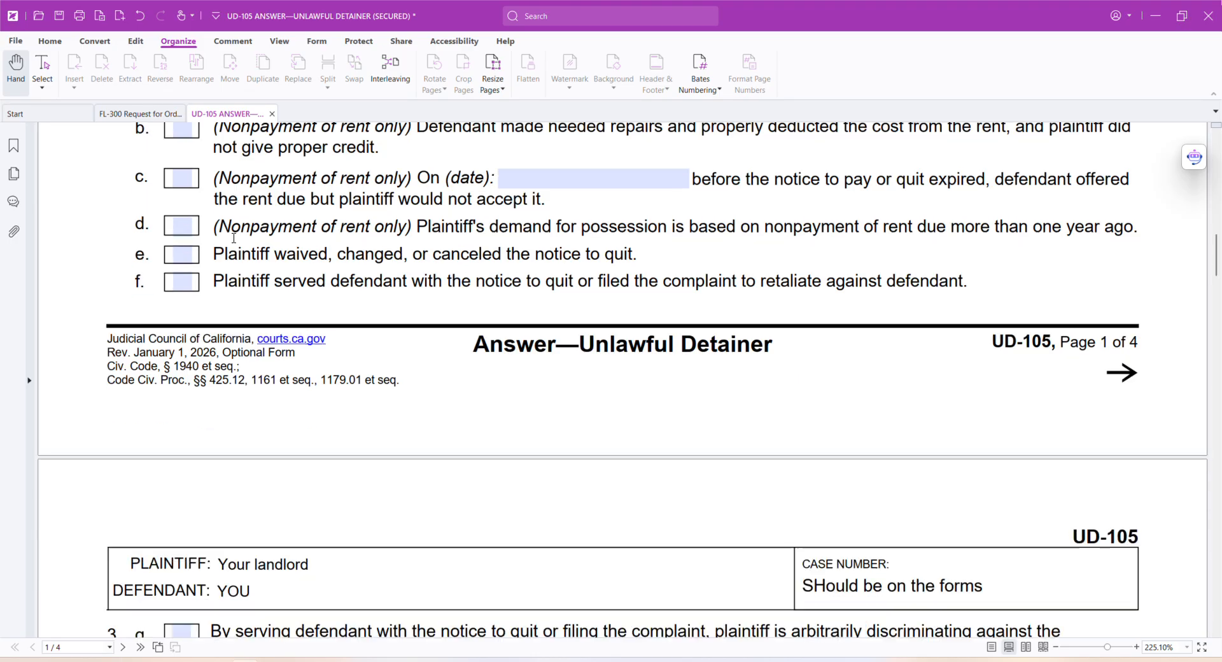
scroll(245, 242, down, 10)
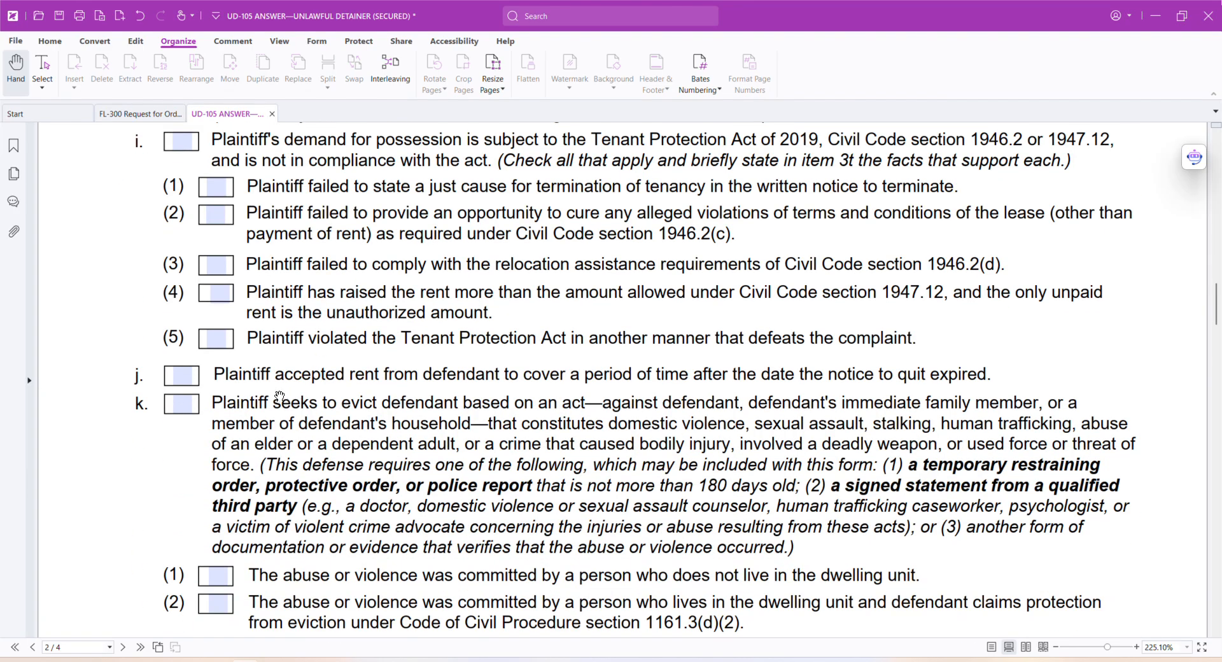
scroll(276, 382, up, 6)
scroll(276, 383, up, 10)
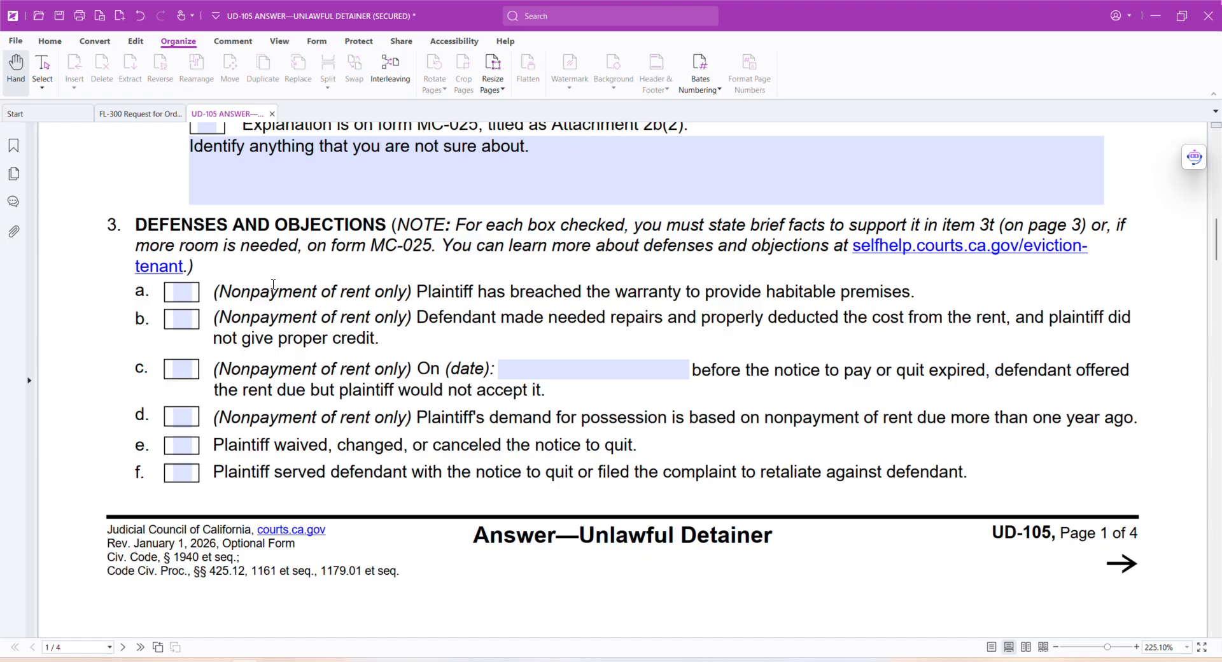
click(184, 294)
mouse_move(767, 291)
mouse_down()
mouse_move(784, 290)
mouse_move(761, 283)
mouse_up()
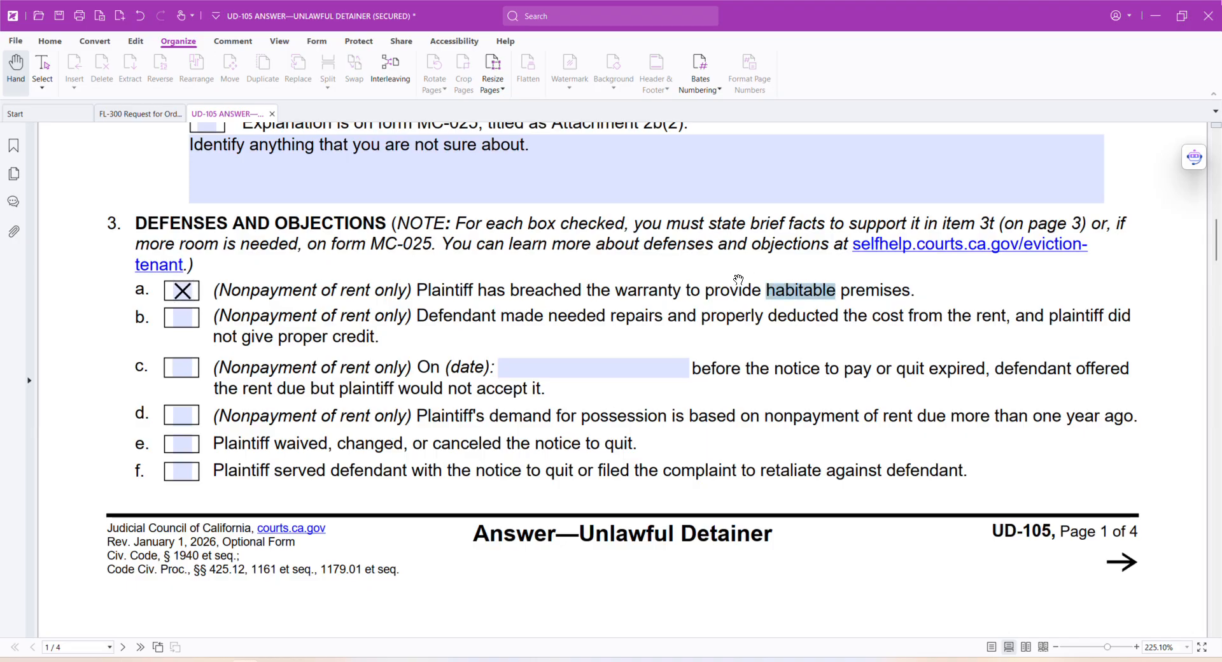
click(182, 295)
click(183, 297)
Check item 3s to indicate that other defenses and objections are stated in item 3t.
scroll(351, 292, down, 5)
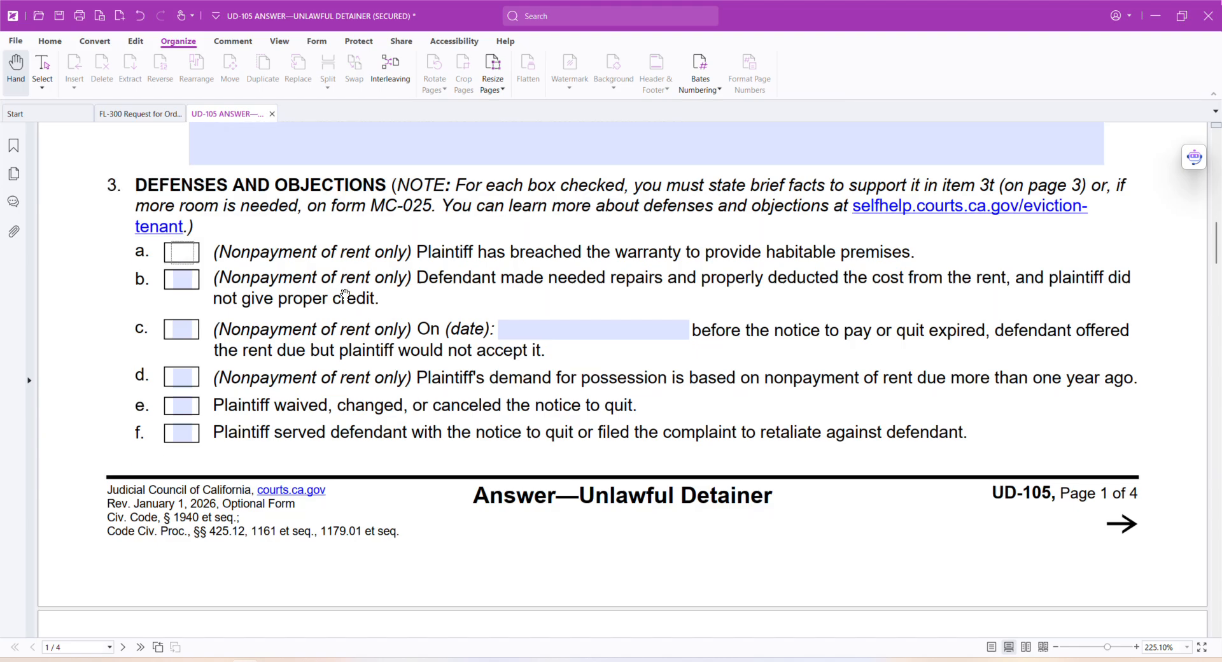
scroll(351, 292, down, 2)
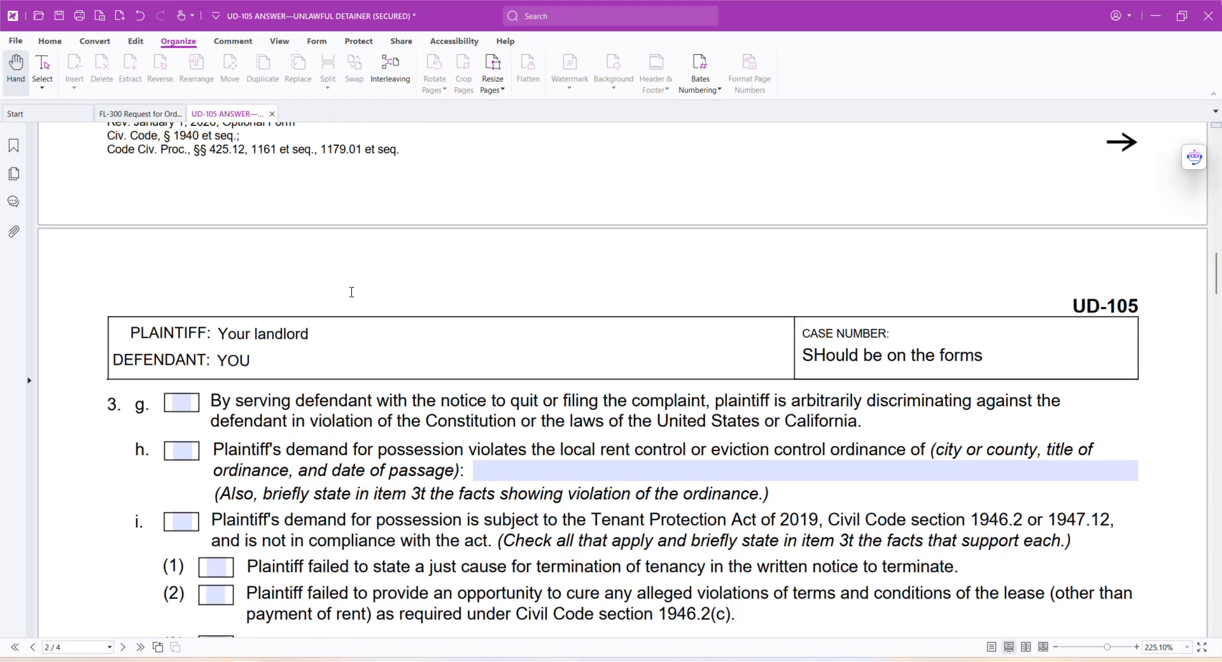
scroll(351, 291, down, 2)
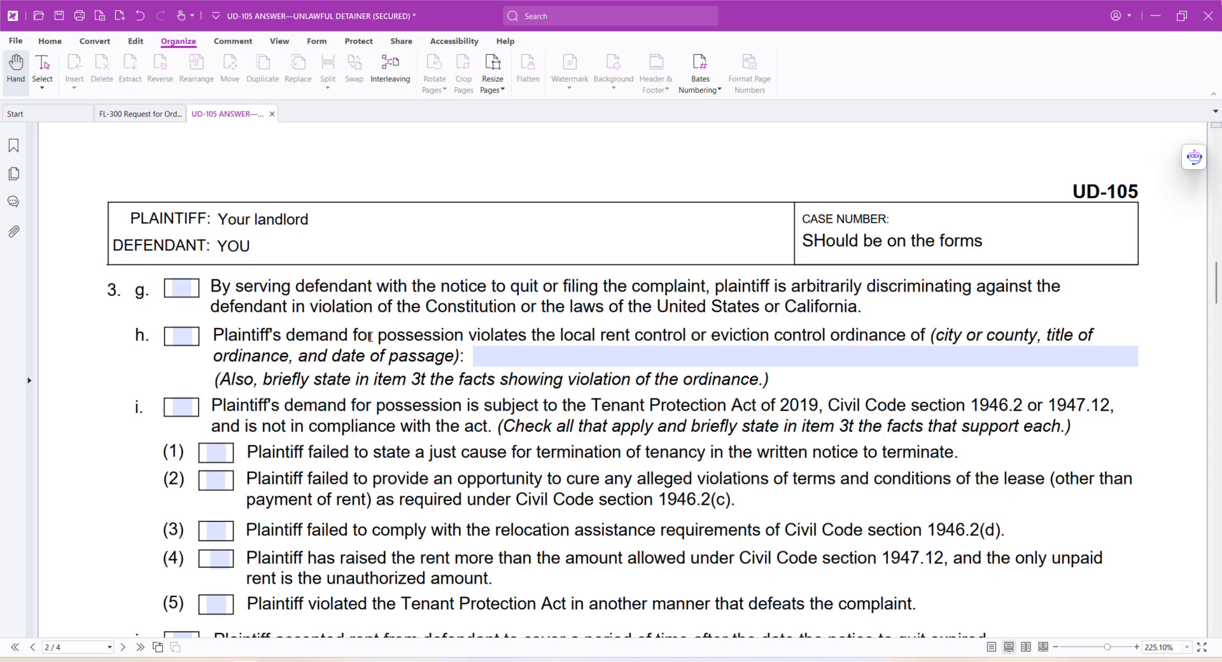
scroll(376, 342, down, 4)
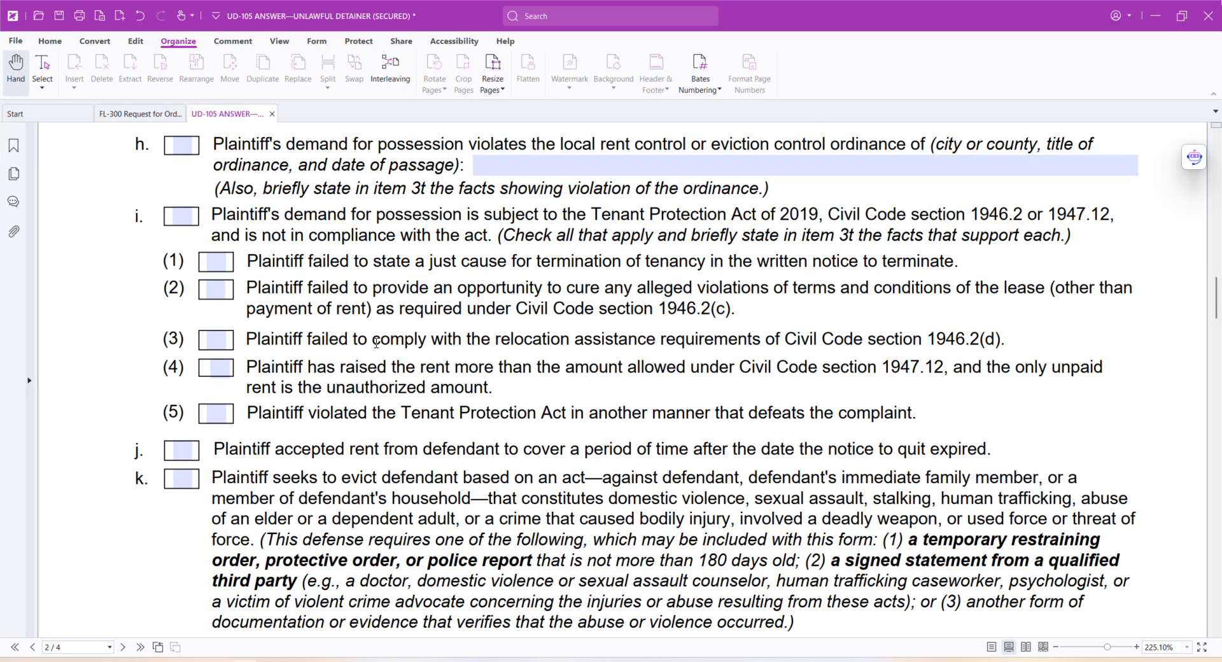
scroll(376, 343, down, 5)
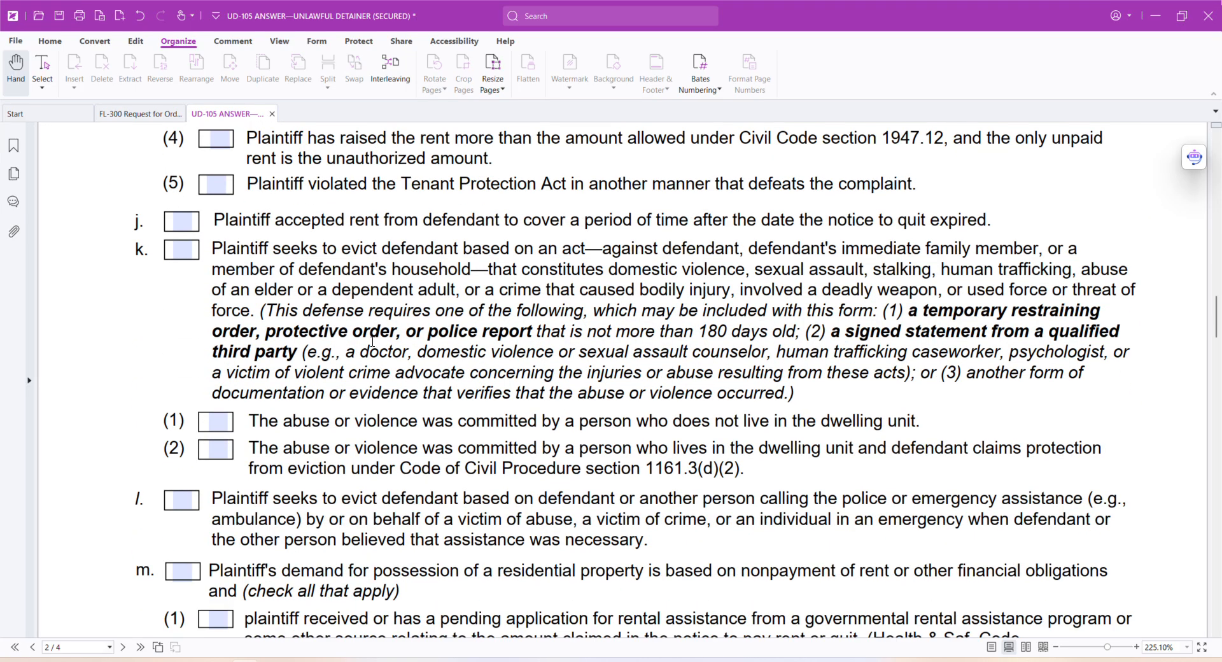
scroll(365, 336, down, 9)
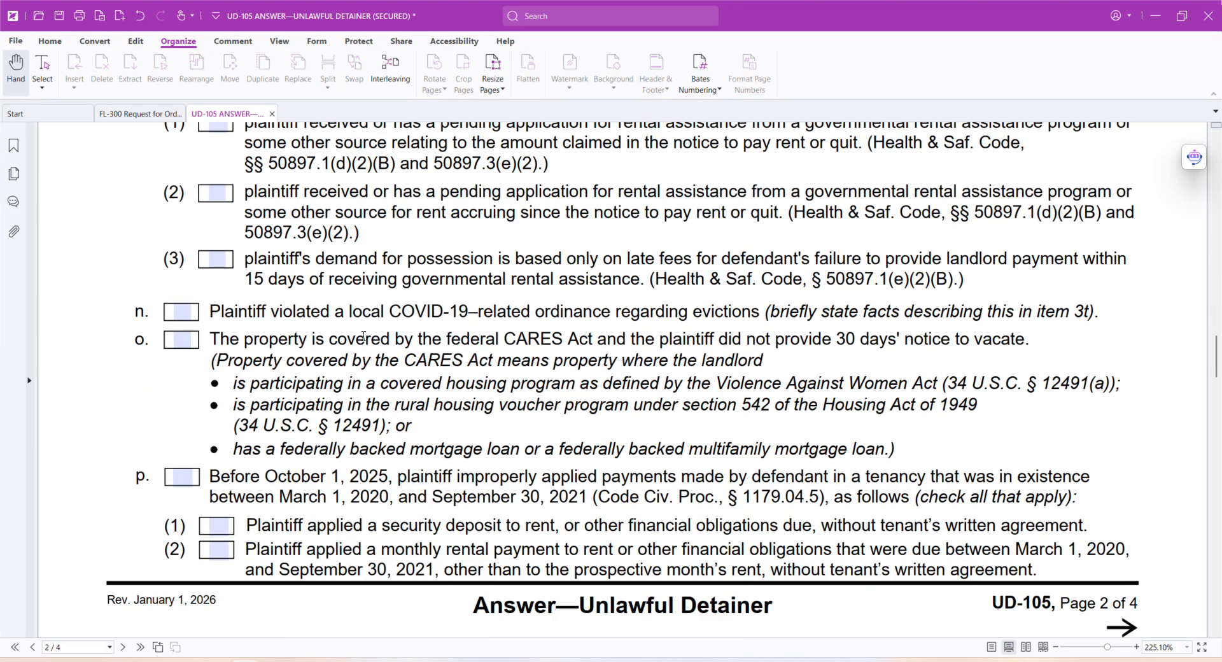
scroll(358, 335, down, 7)
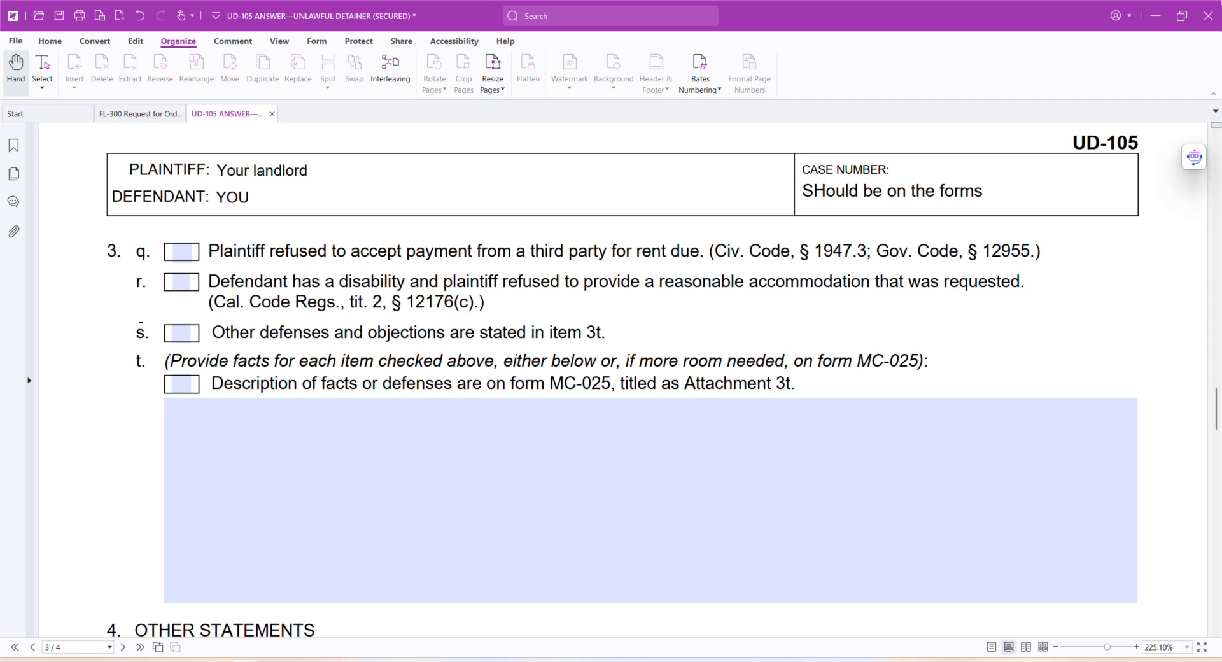
click(181, 335)
Enter "Write out anything else that supports your side of the story." as the supporting facts in item 3t.
click(170, 412)
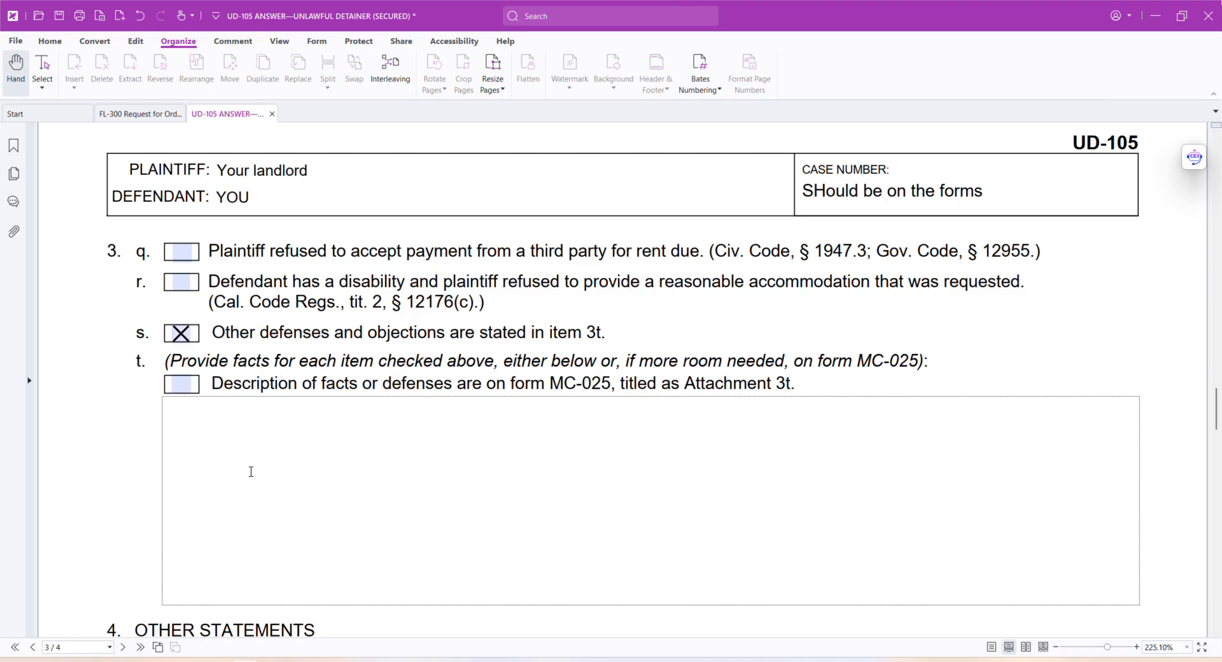
text(Qe)
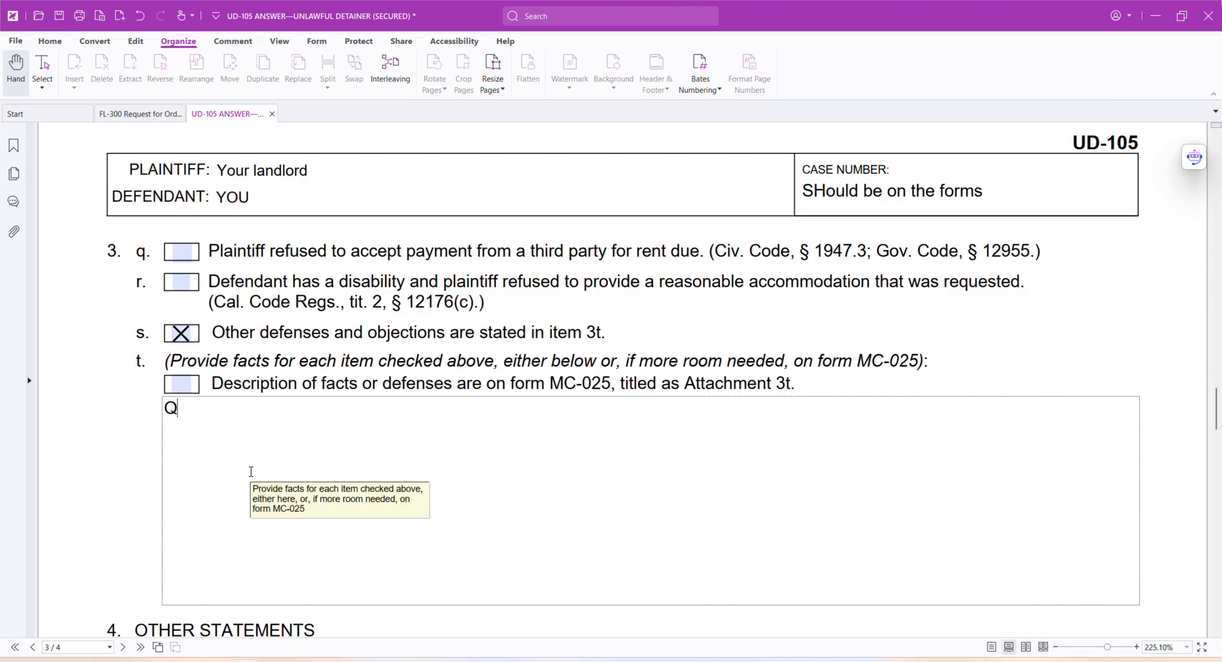
key(BackSpace)
key(BackSpace)
text(Write out a)
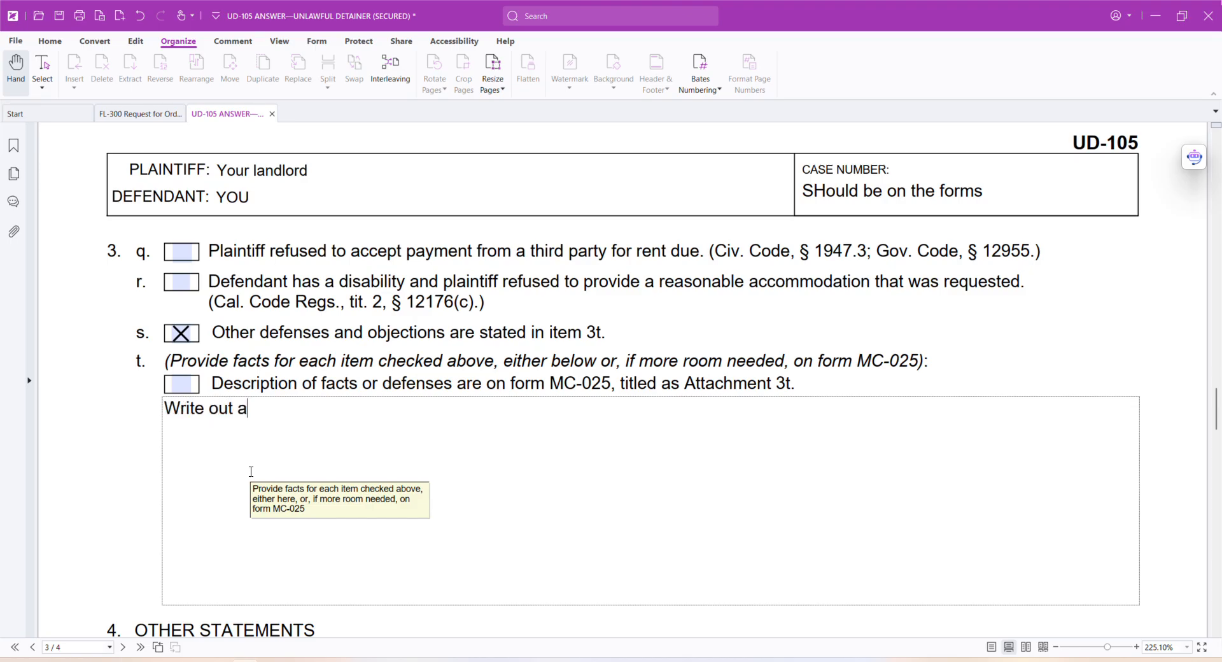
text(nything el)
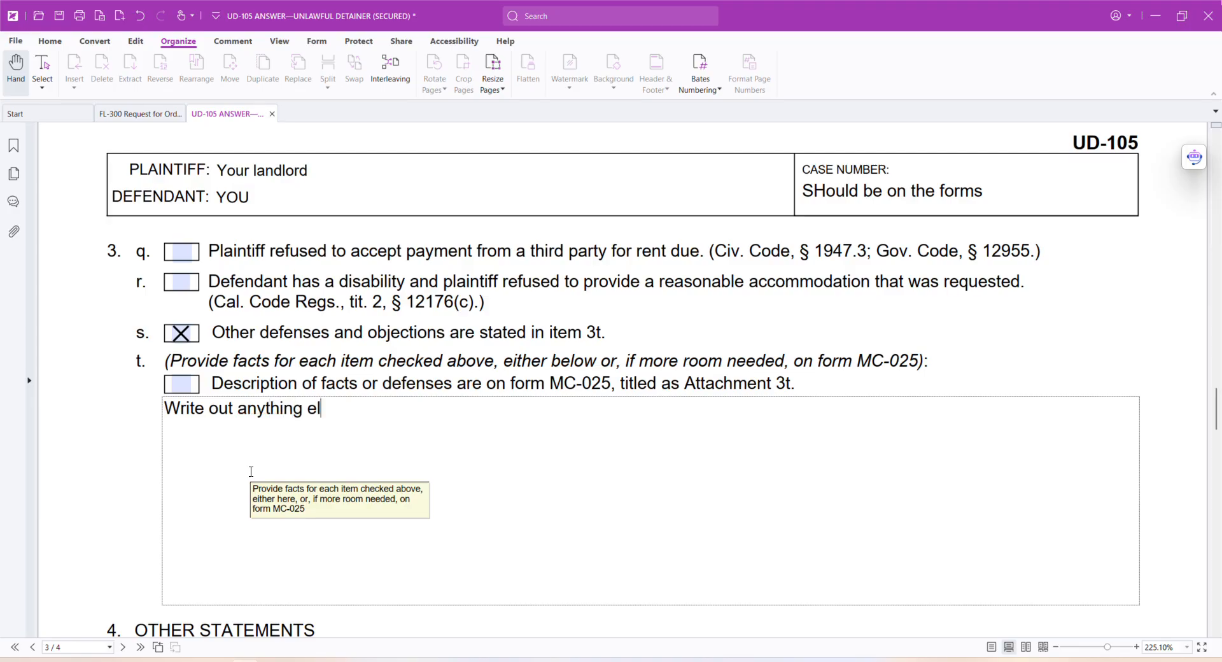
text(se that supports)
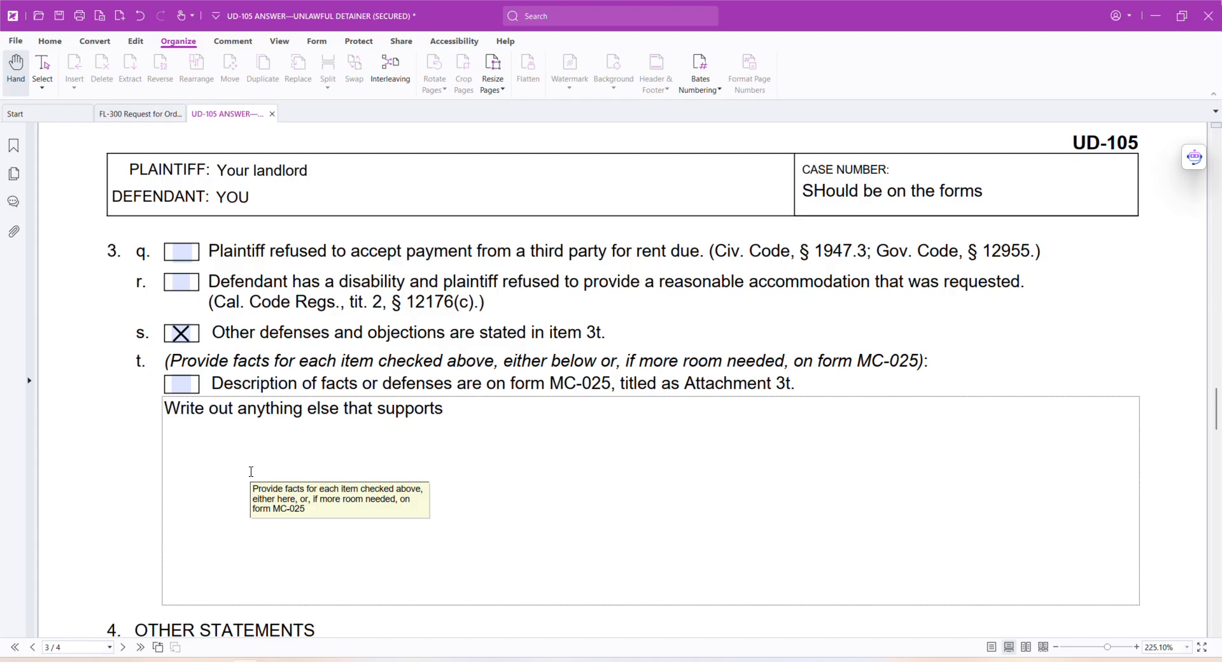
text( your side of the story.)
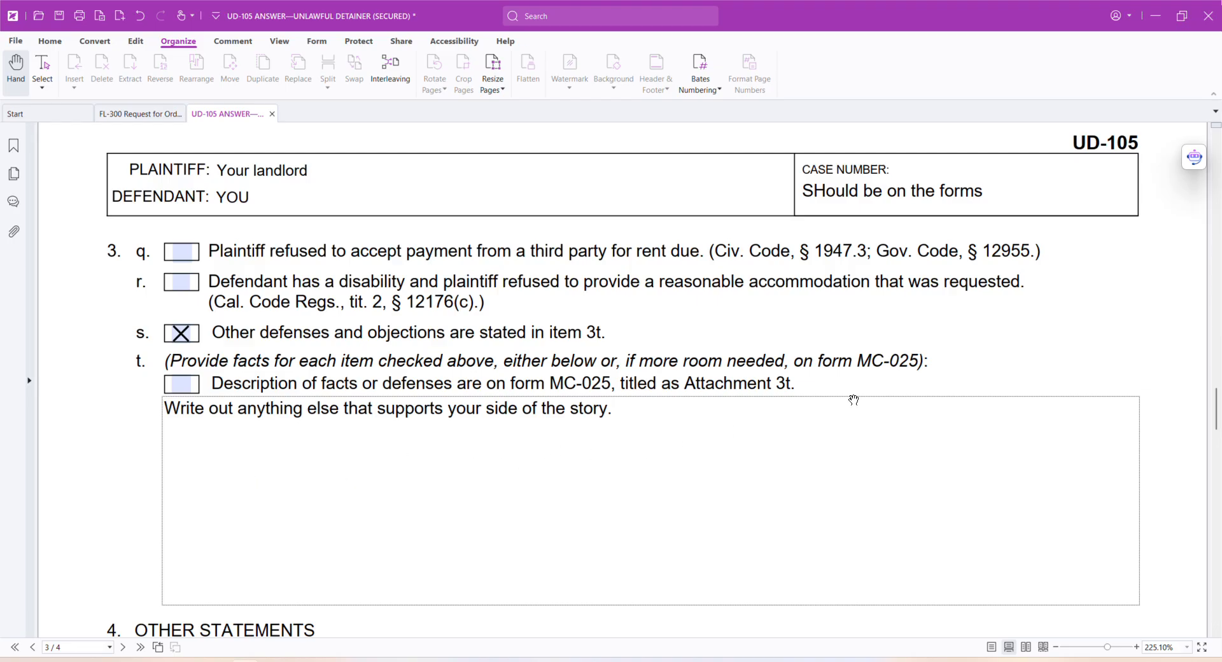
Try marking item 4a, that the defendant vacated the premises, and clear the mark again.
scroll(1056, 359, down, 3)
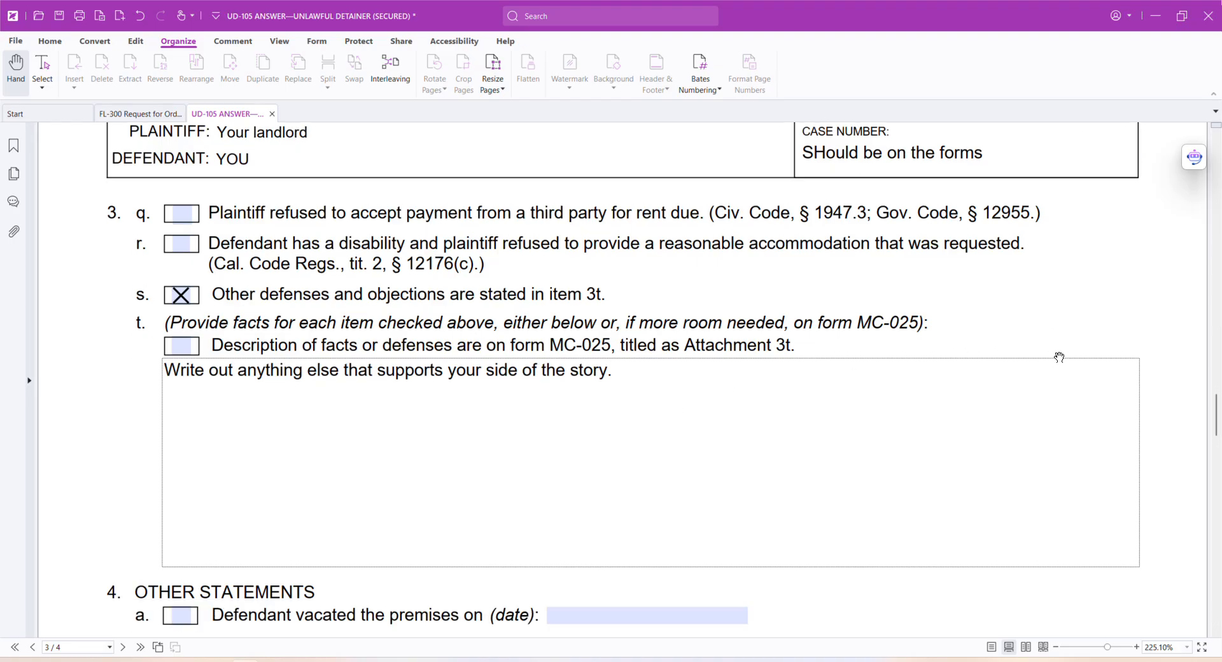
scroll(1080, 363, down, 3)
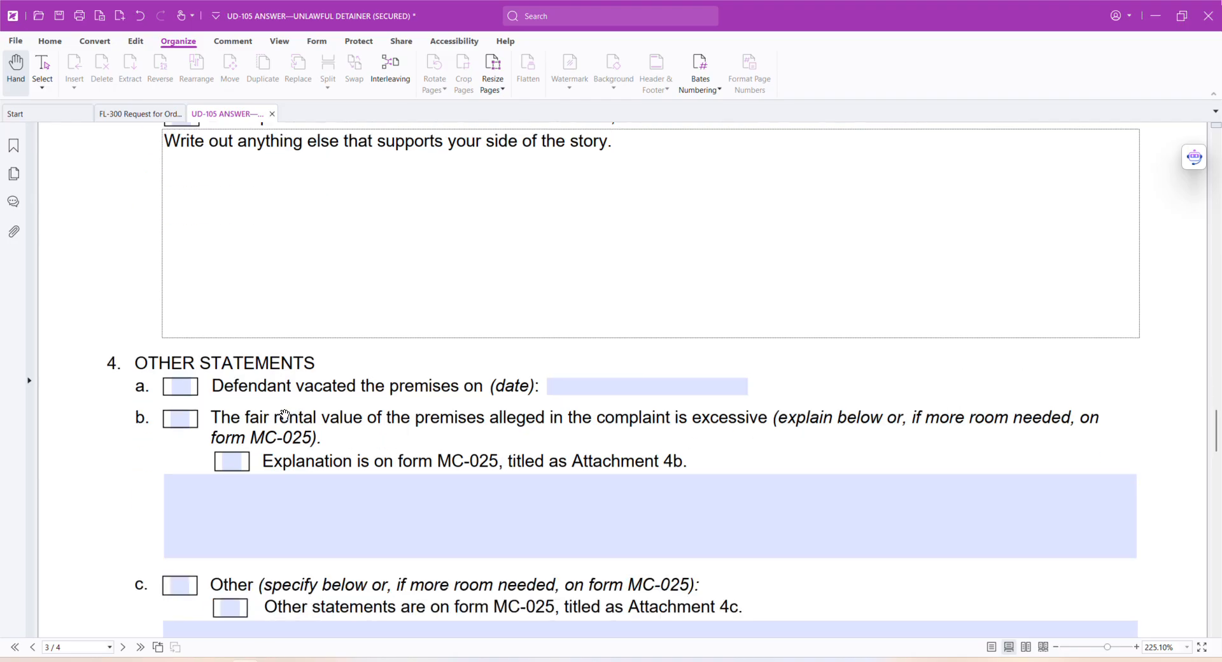
click(180, 387)
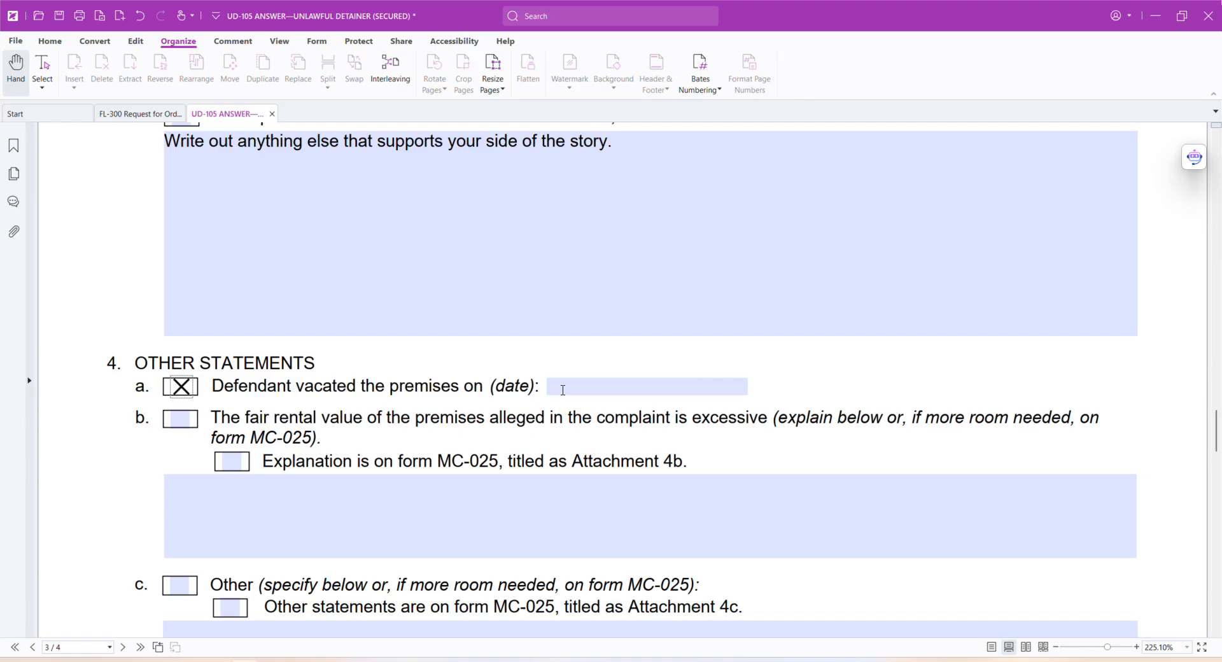
scroll(501, 398, down, 1)
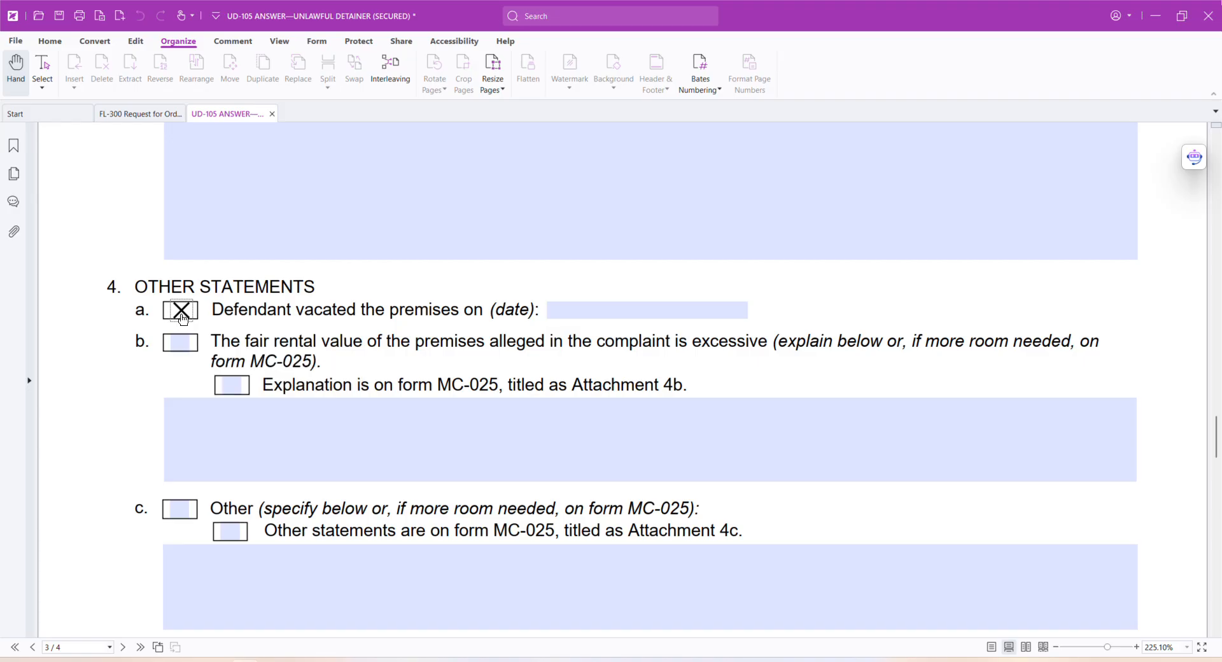
click(182, 312)
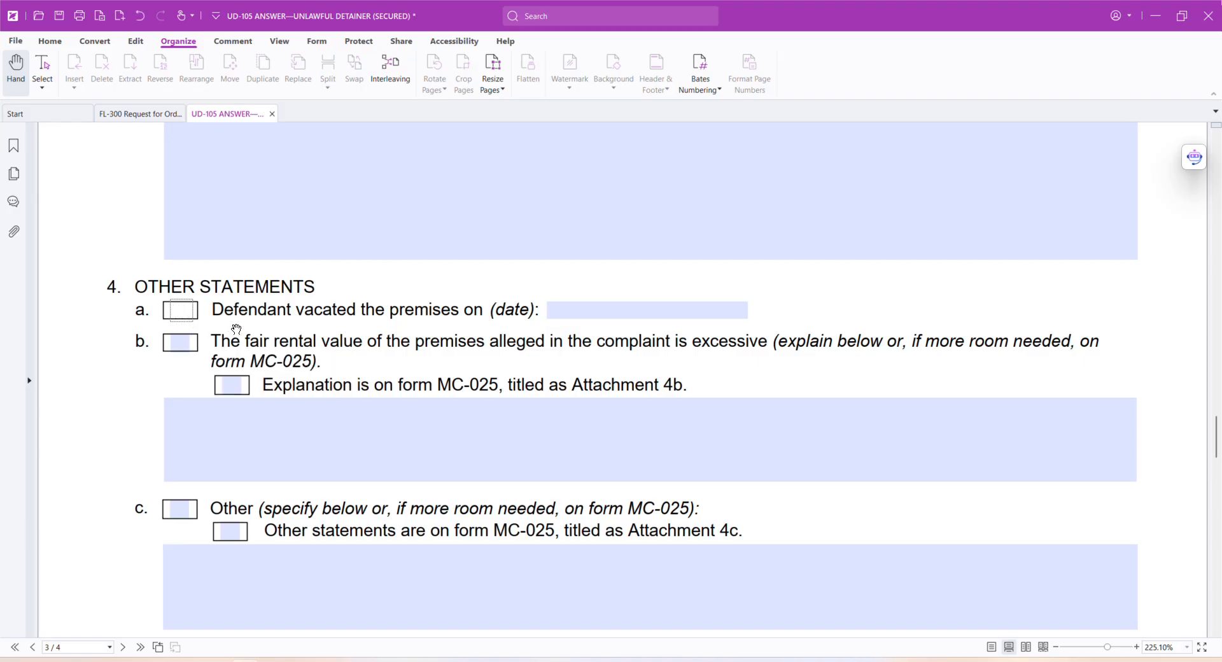
Check item 4b for an excessive fair rental value and item 5d requesting repairs and reduced monthly rent.
click(178, 345)
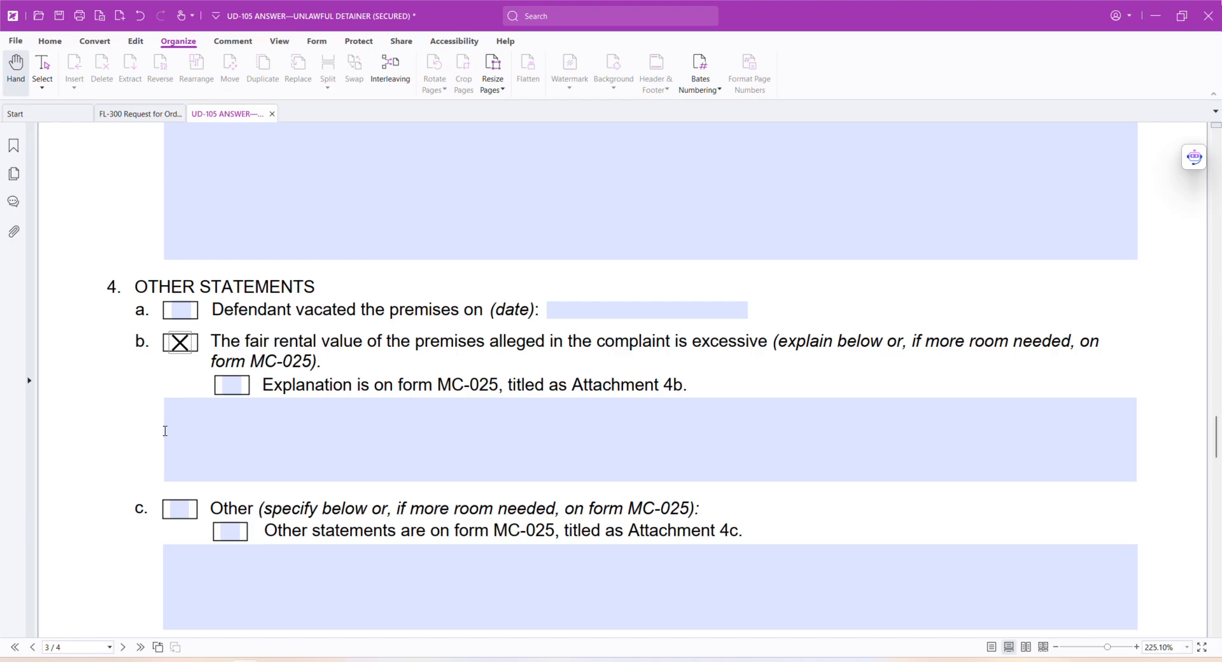
scroll(76, 431, down, 3)
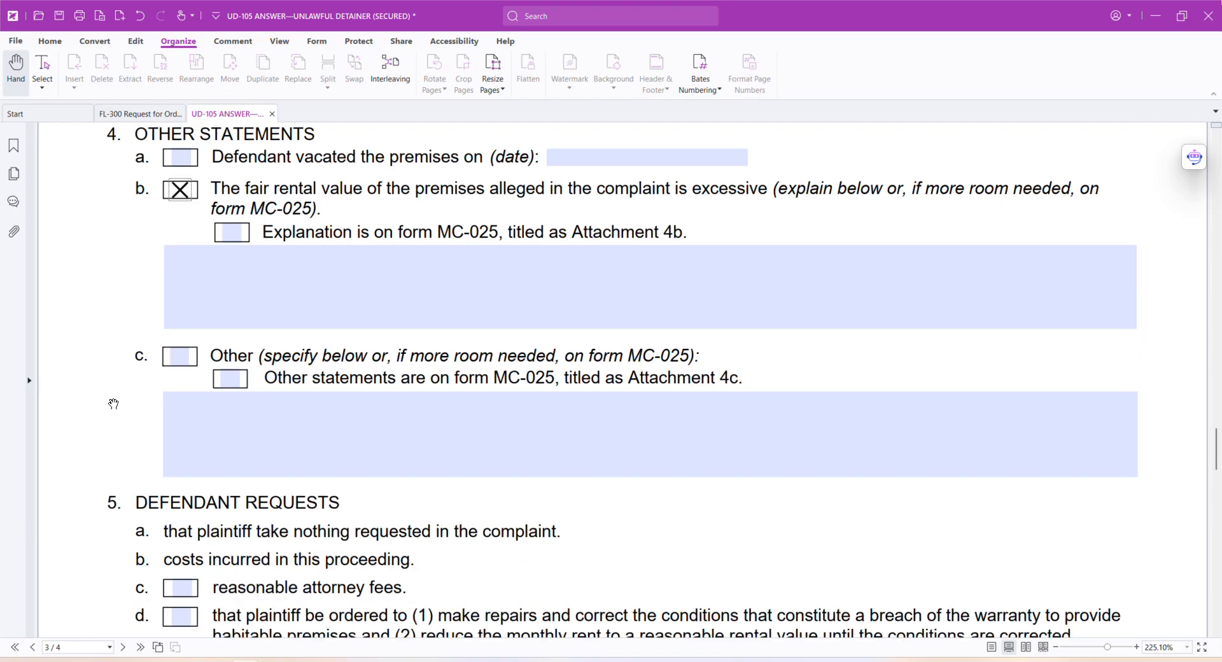
scroll(113, 404, down, 2)
scroll(118, 403, down, 2)
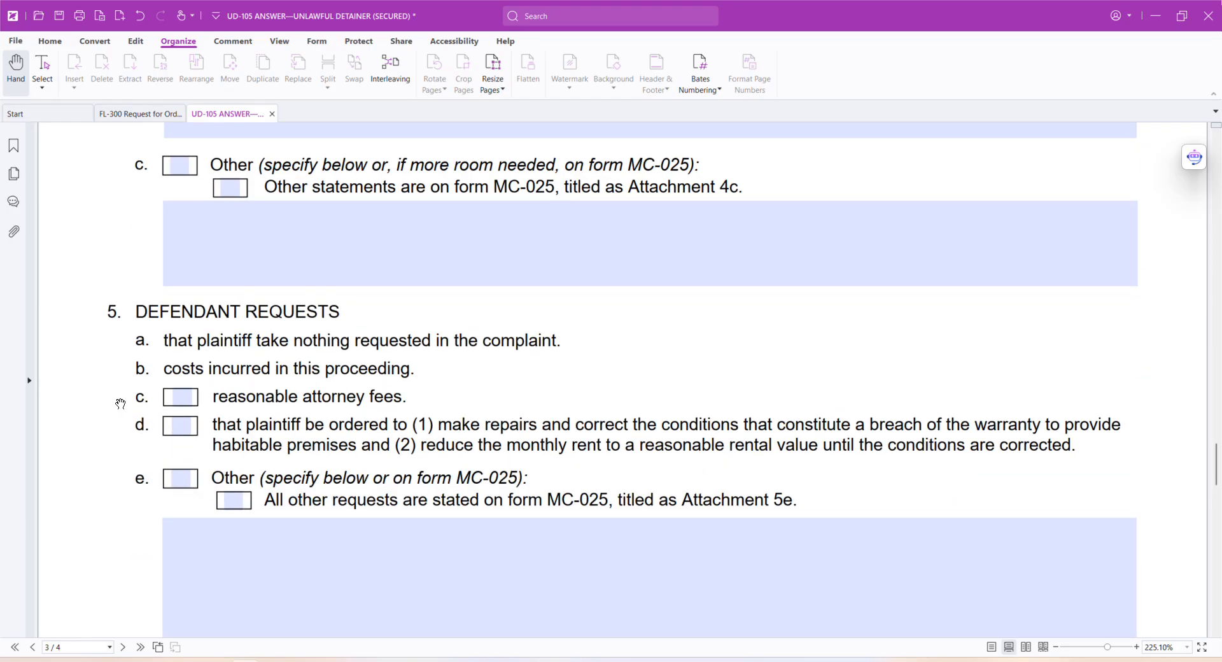
scroll(120, 403, down, 1)
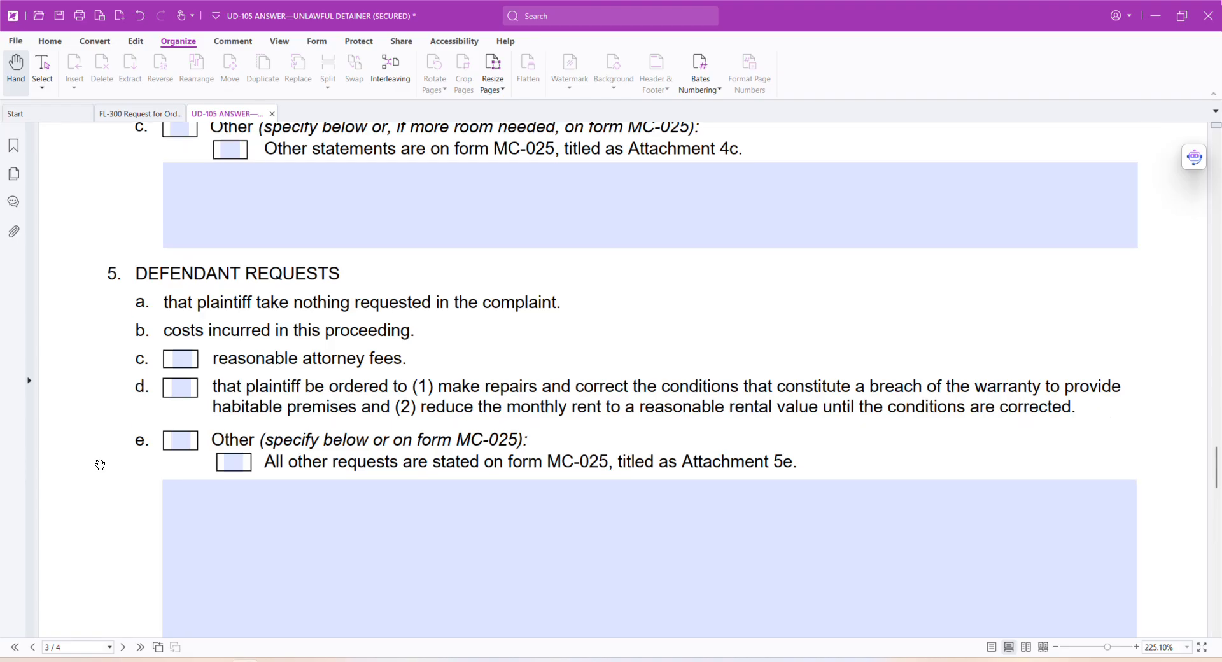
click(181, 392)
In item 7, try the "did not" option, then indicate that an unlawful detainer assistant "did" give advice or assistance for compensation.
scroll(166, 494, down, 3)
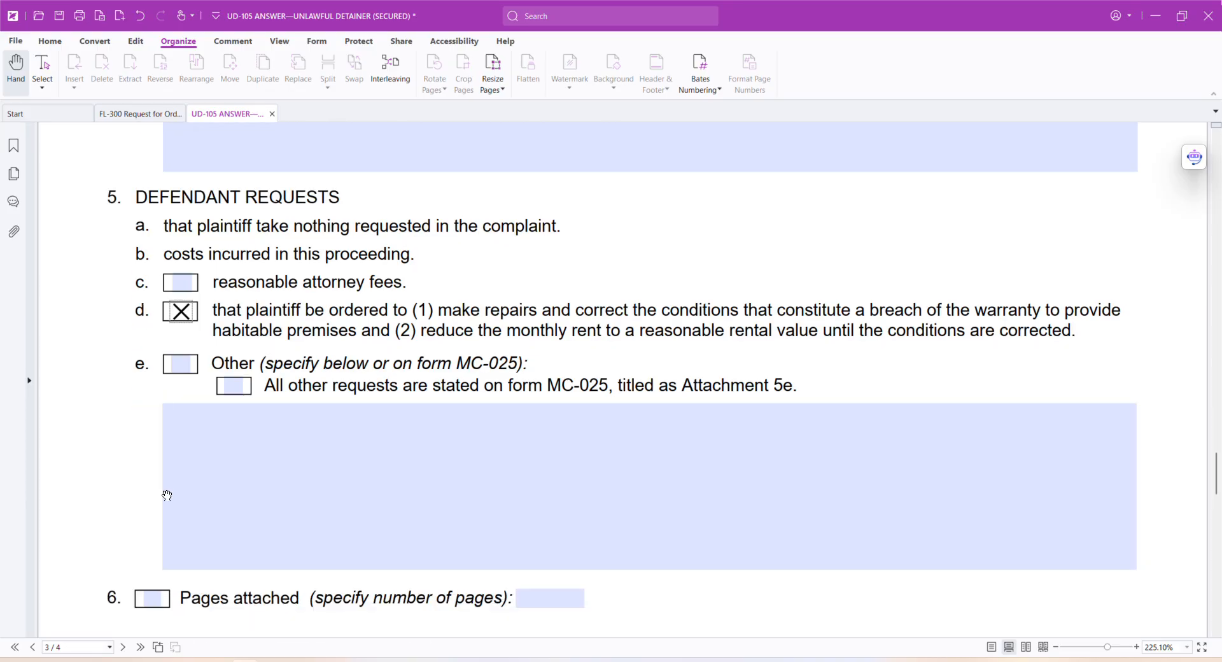
scroll(112, 471, down, 13)
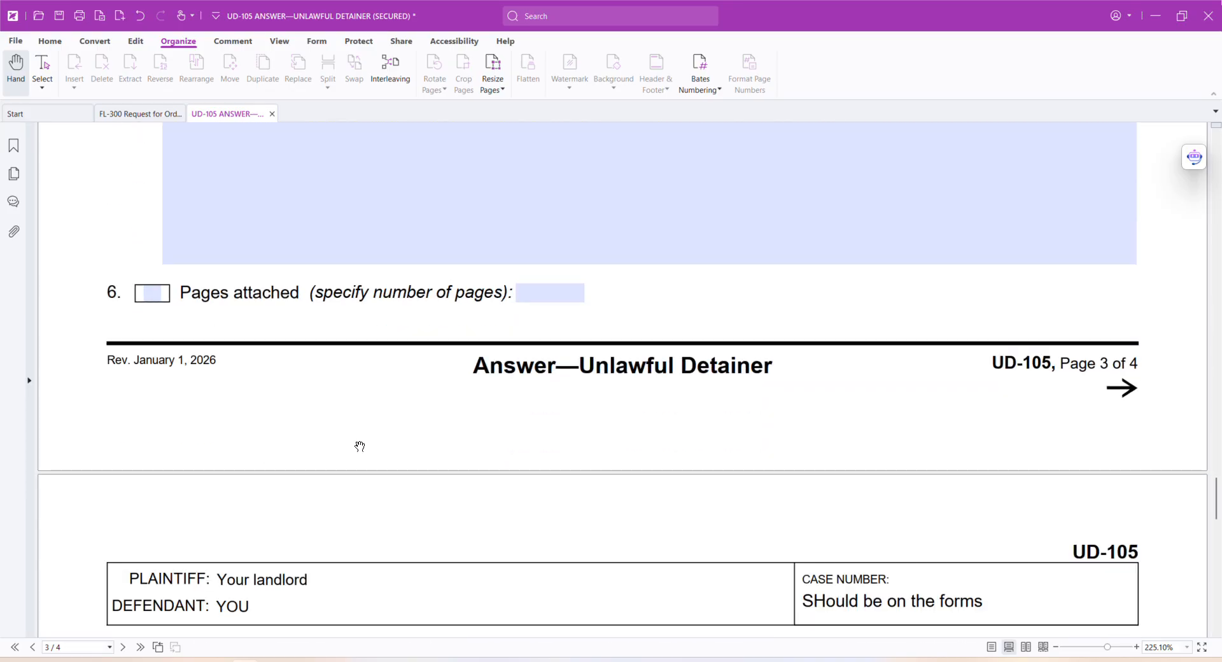
scroll(541, 410, down, 7)
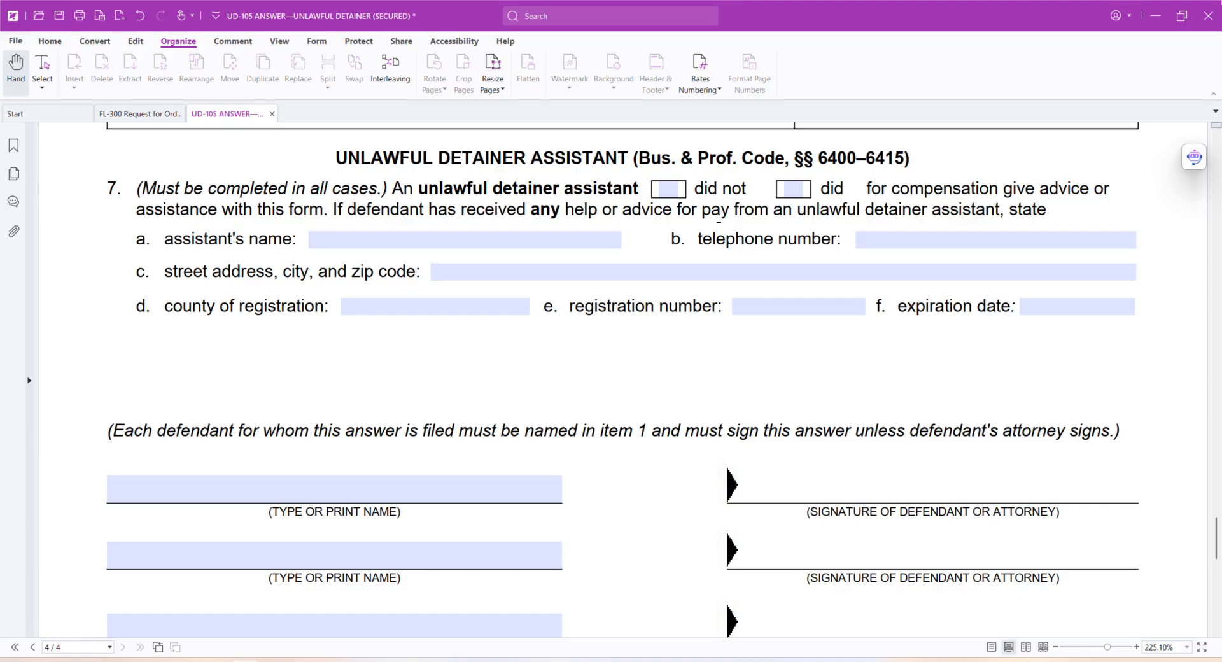
click(666, 194)
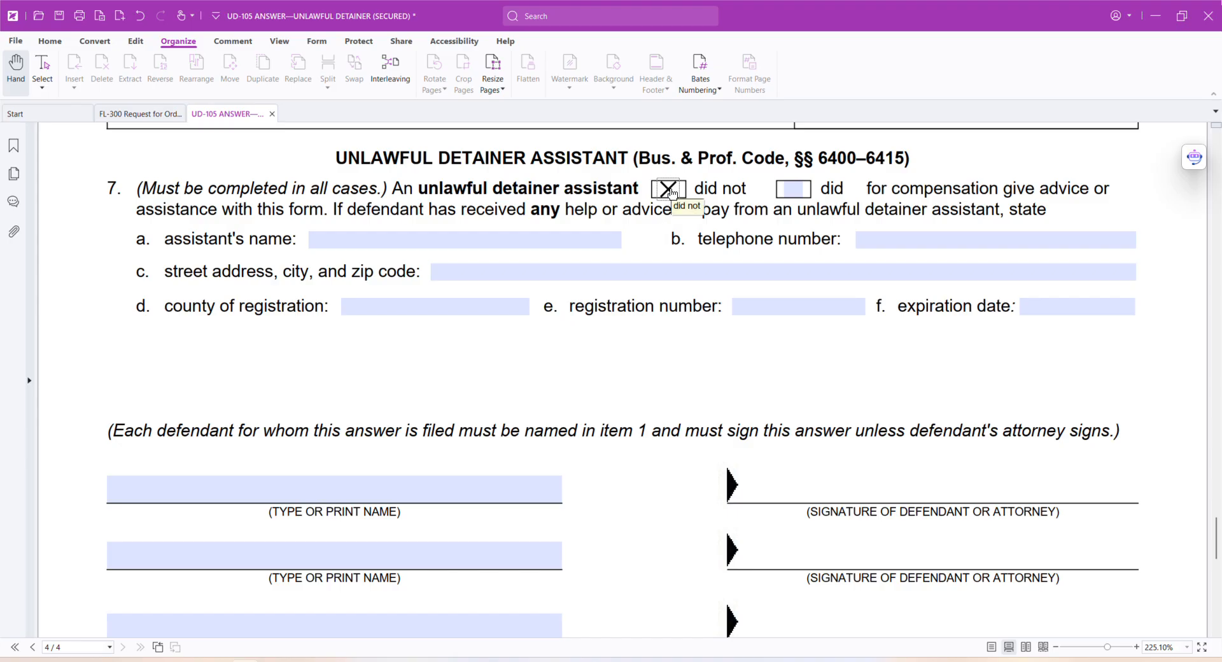
click(795, 189)
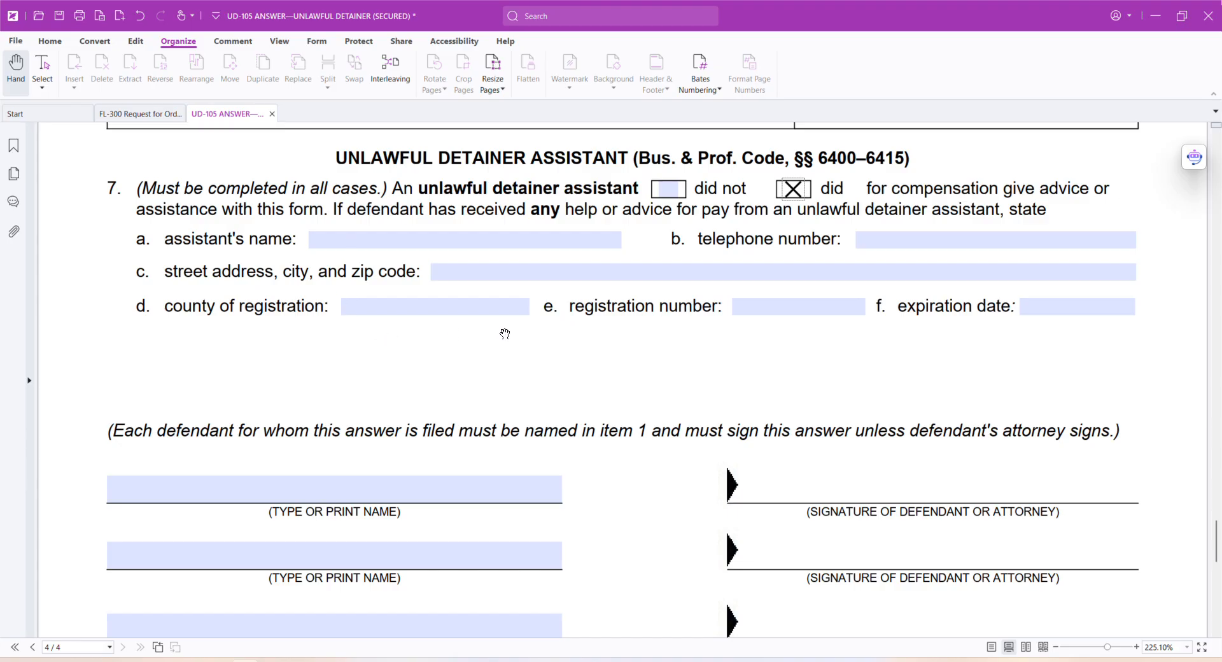
Examine the printed-name and signature lines and the Verification section on page 4.
scroll(563, 331, down, 3)
scroll(563, 331, down, 3)
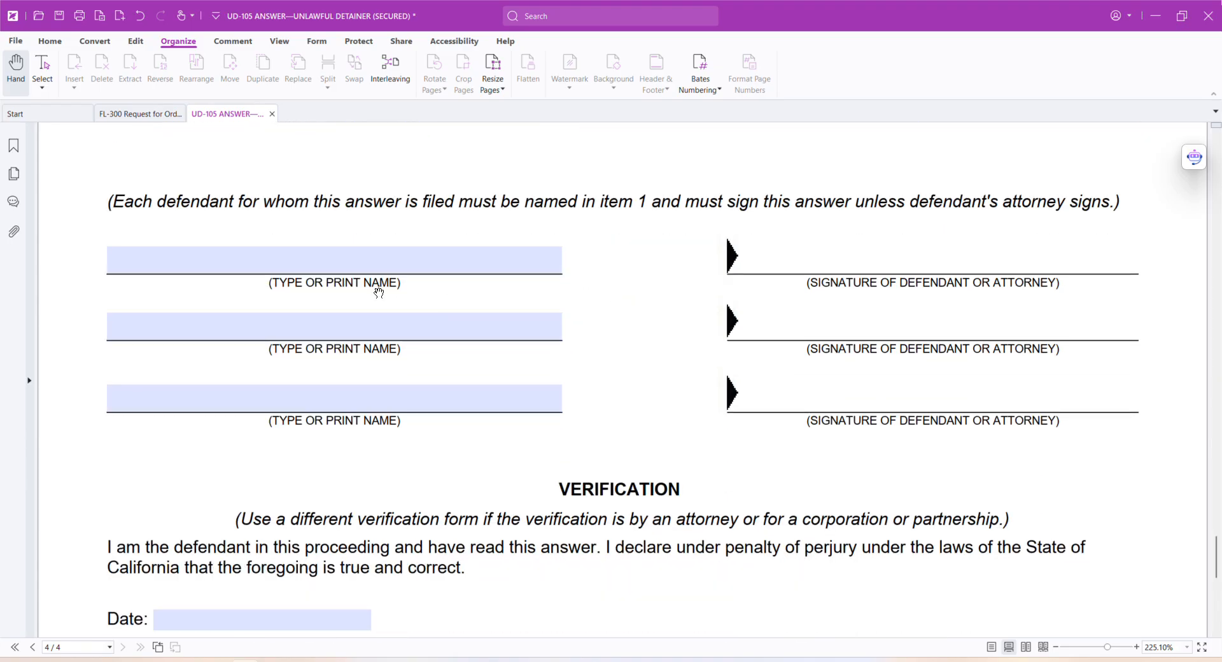
scroll(522, 291, down, 1)
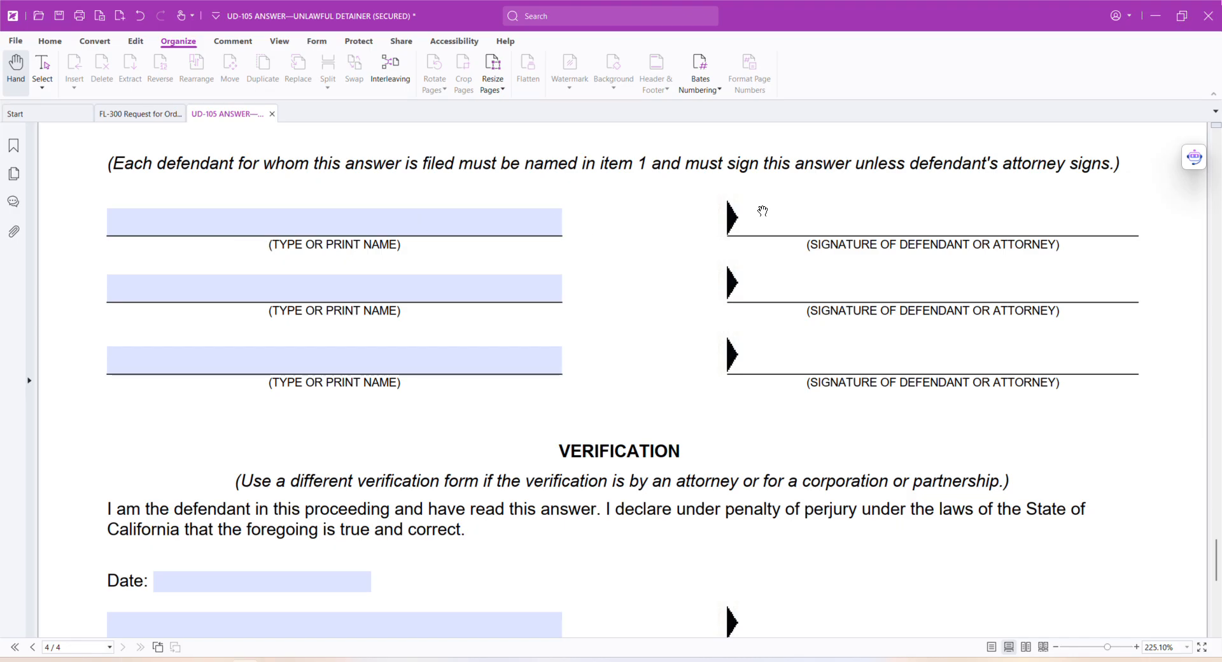
scroll(434, 228, down, 6)
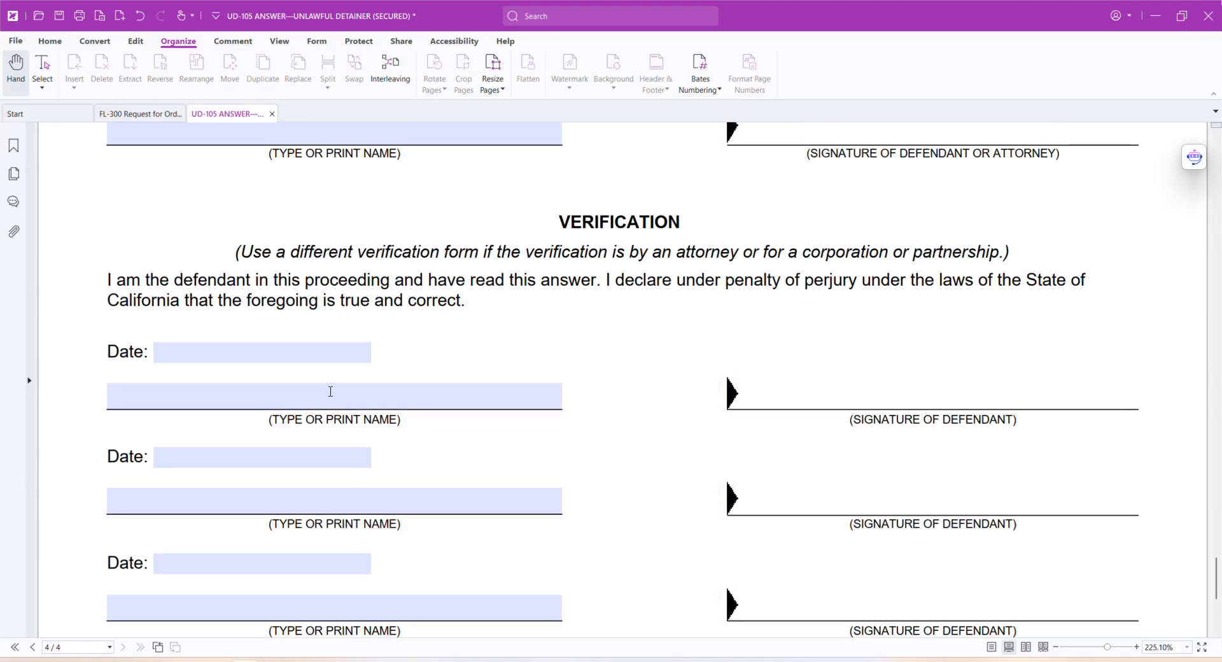
scroll(581, 369, down, 5)
scroll(605, 369, down, 3)
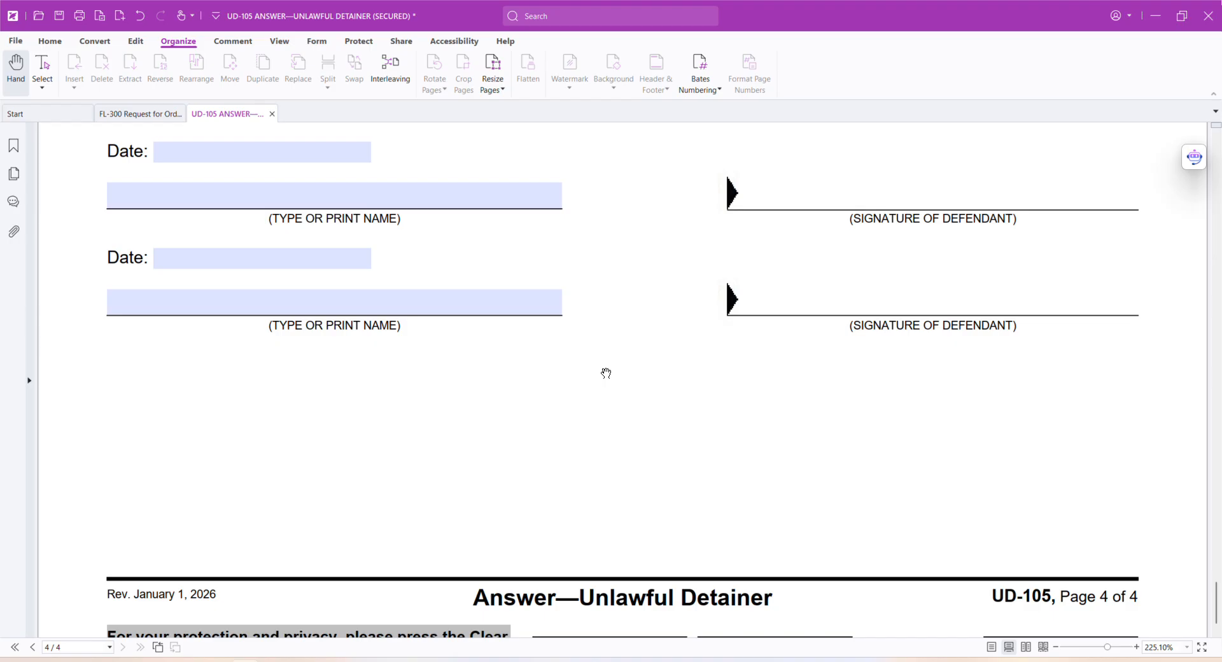